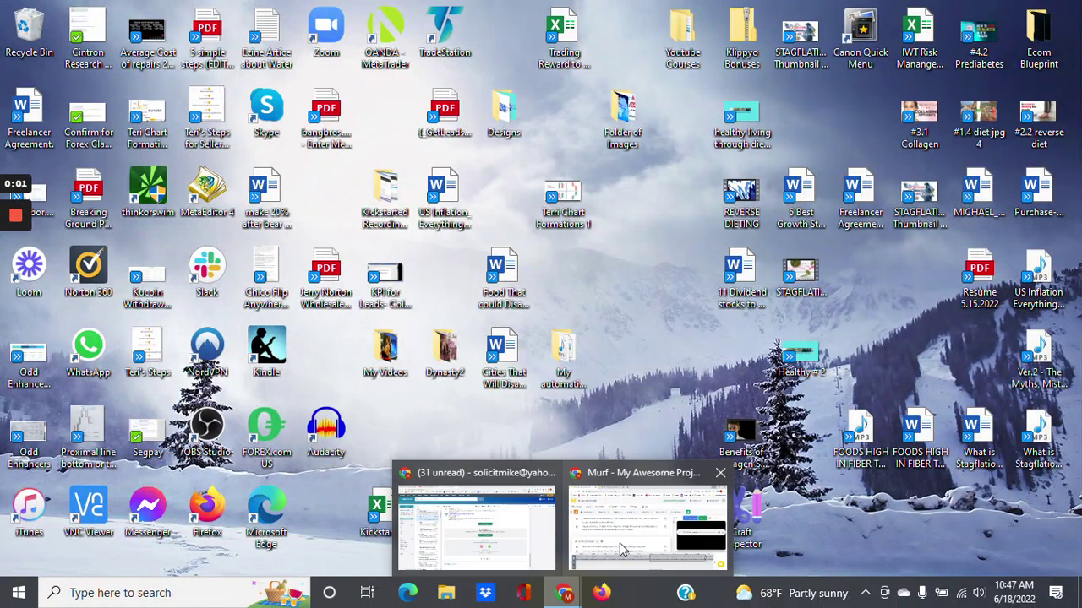
Bring the My Awesome Project window with the Robert-voiced dividend script to the front.
{"action": "left_click", "coordinate": [621, 549]}
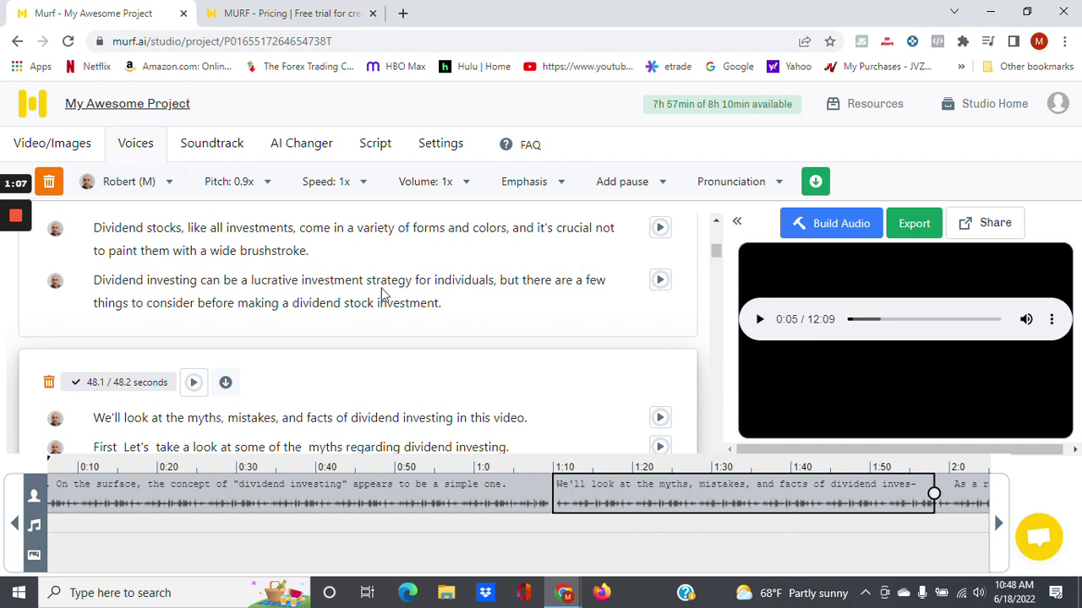
Switch to the Murf pricing tab and review the Free, Basic $19, Pro $39 and Enterprise $249 plans.
{"action": "left_click", "coordinate": [248, 23]}
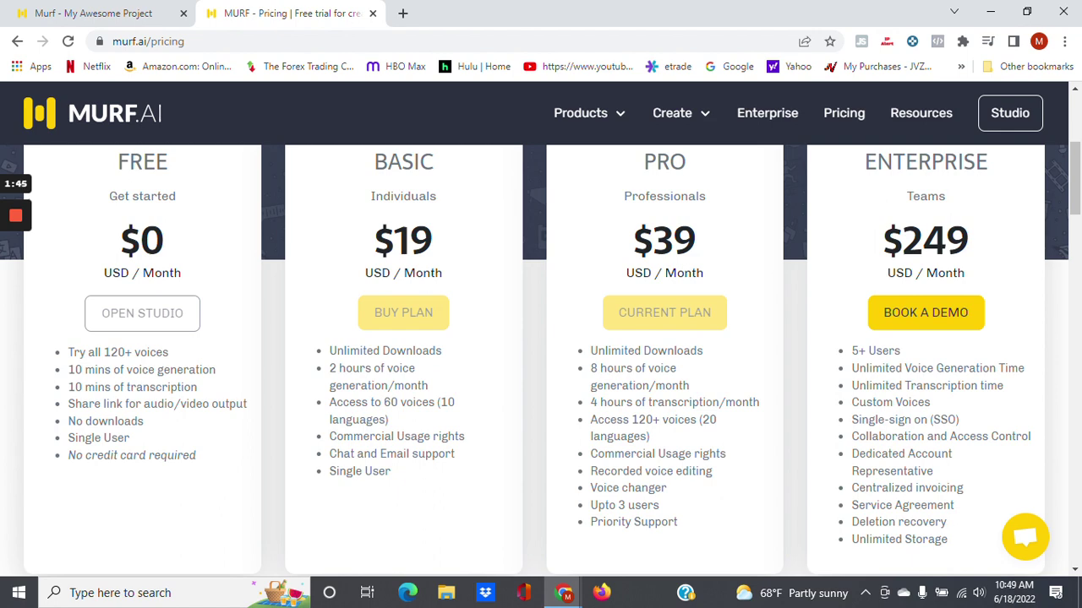
{"action": "scroll", "coordinate": [367, 285], "scroll_direction": "up", "scroll_amount": 2}
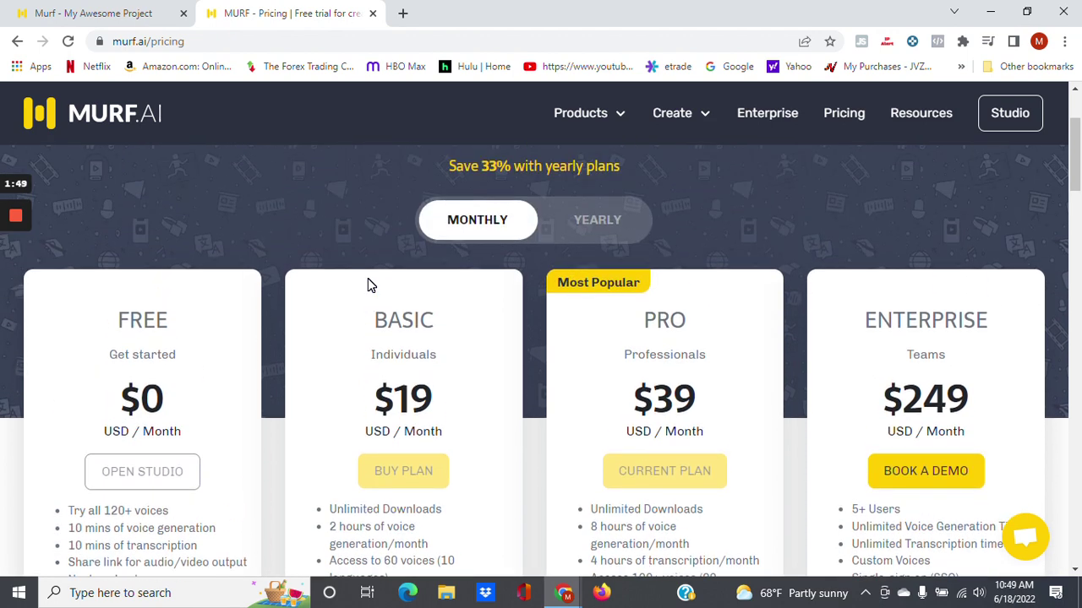
{"action": "scroll", "coordinate": [367, 284], "scroll_direction": "down", "scroll_amount": 1}
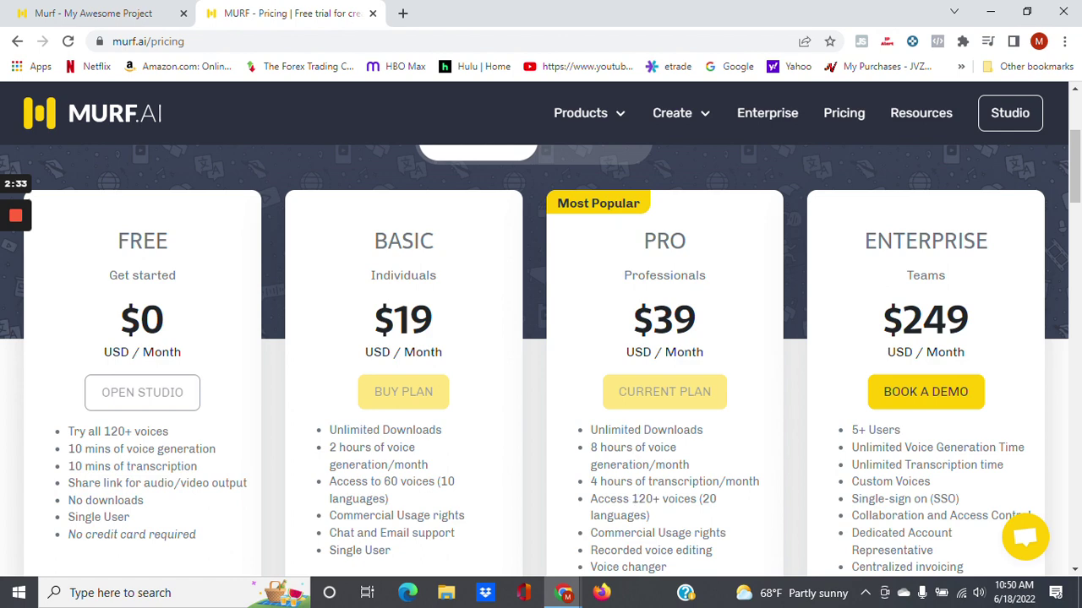
{"action": "scroll", "coordinate": [540, 352], "scroll_direction": "down", "scroll_amount": 1}
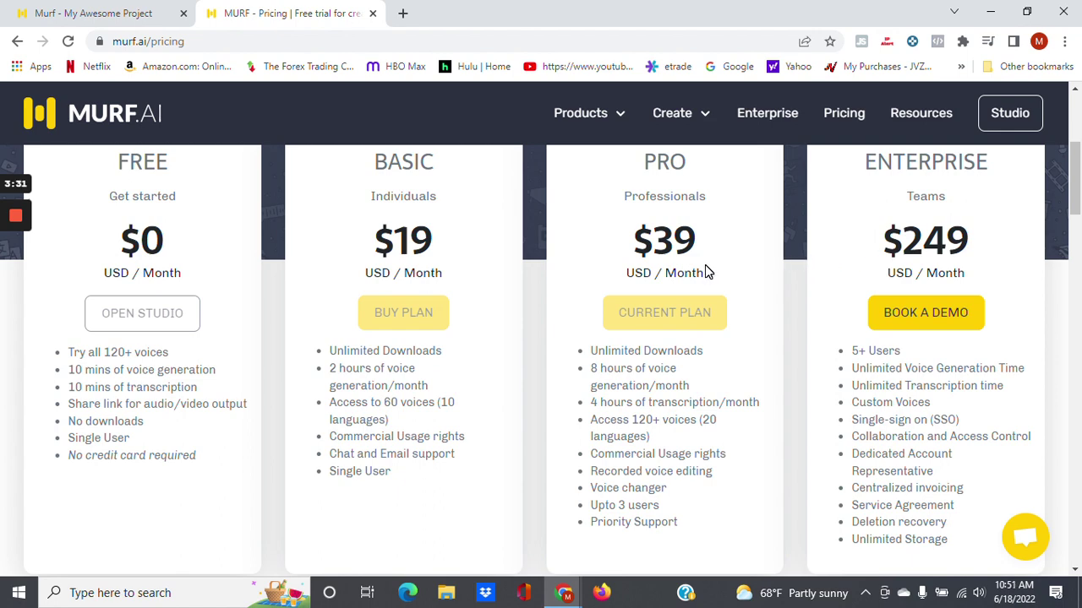
{"action": "scroll", "coordinate": [707, 273], "scroll_direction": "up", "scroll_amount": 1}
{"action": "scroll", "coordinate": [708, 273], "scroll_direction": "up", "scroll_amount": 1}
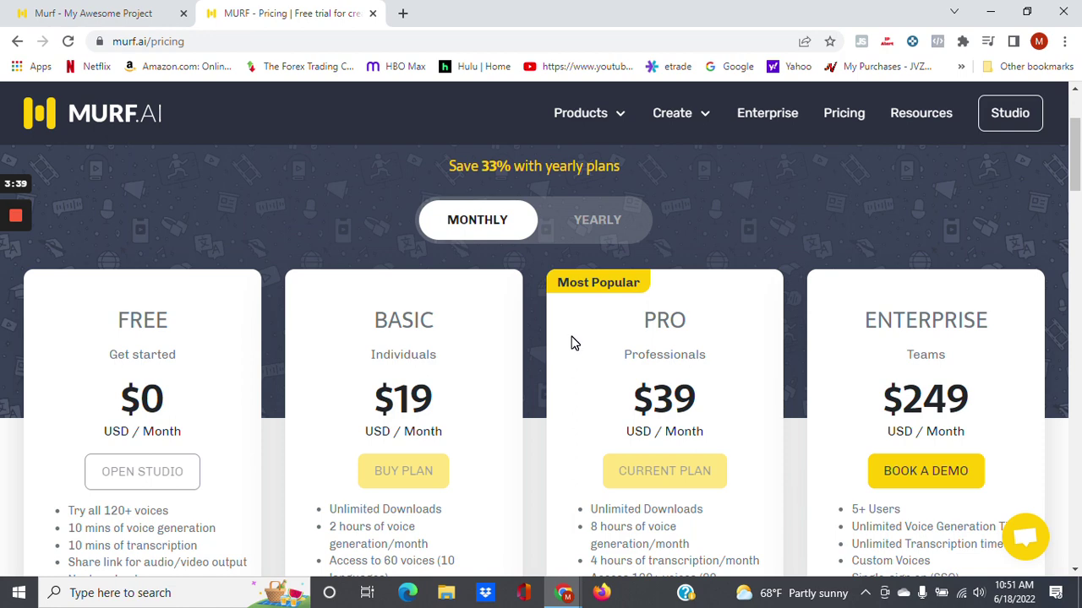
Switch the pricing cards to yearly billing to show Basic $13, Pro $26 and Enterprise $167 per month.
{"action": "left_click", "coordinate": [586, 228]}
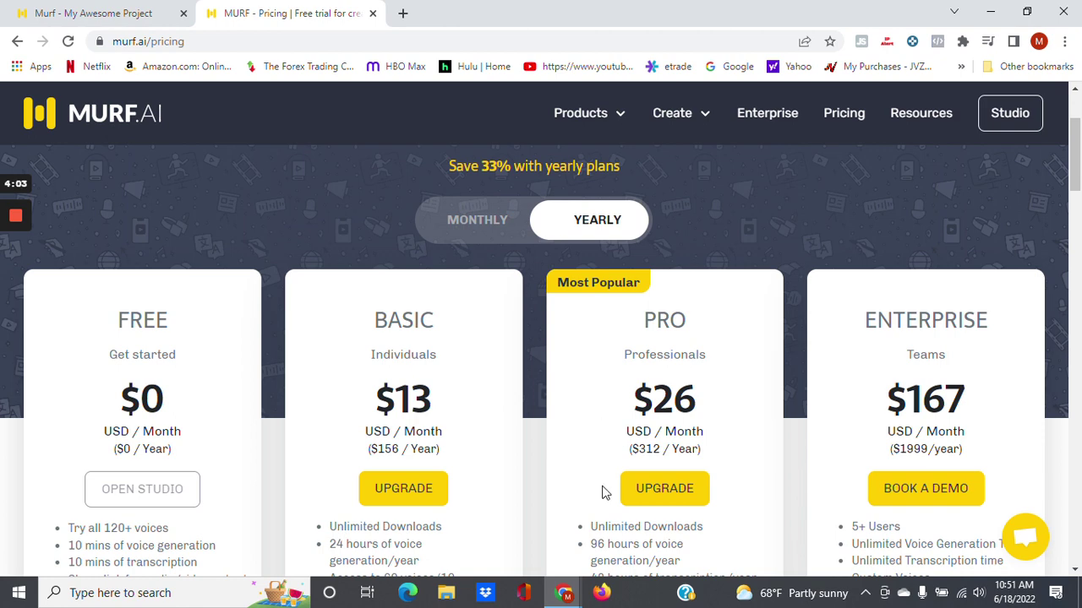
Return to My Awesome Project and view the Soundtrack, AI Changer and project Settings options.
{"action": "left_click", "coordinate": [93, 21]}
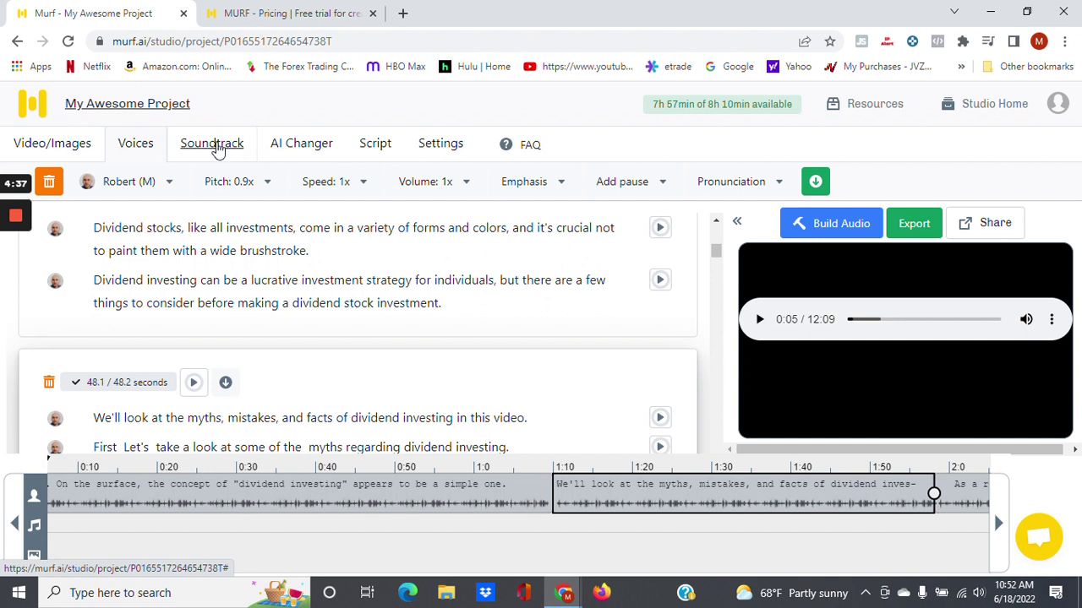
{"action": "left_click", "coordinate": [216, 145]}
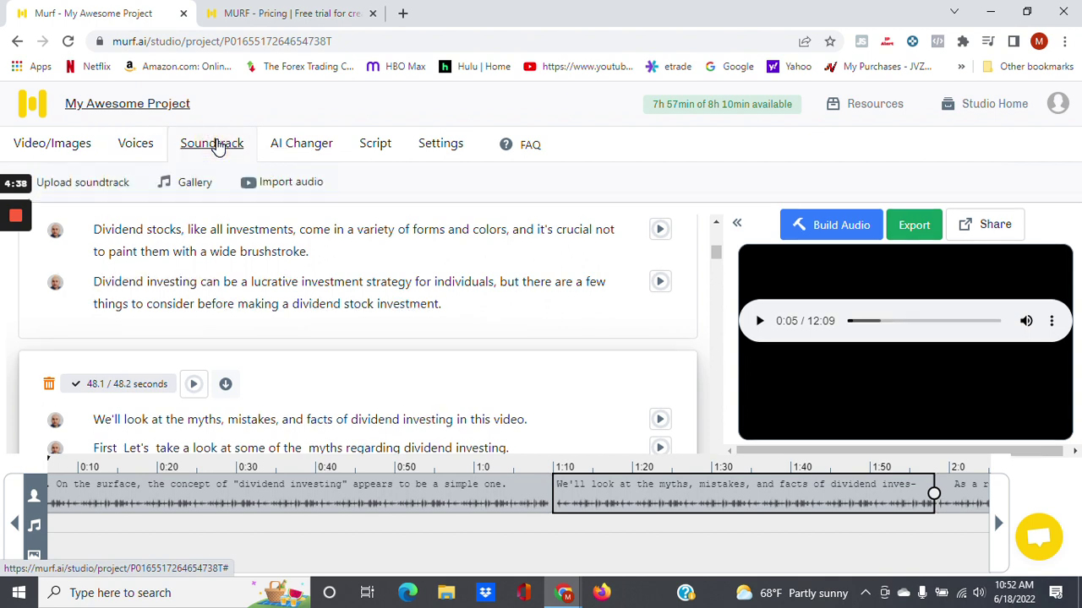
{"action": "left_click", "coordinate": [275, 160]}
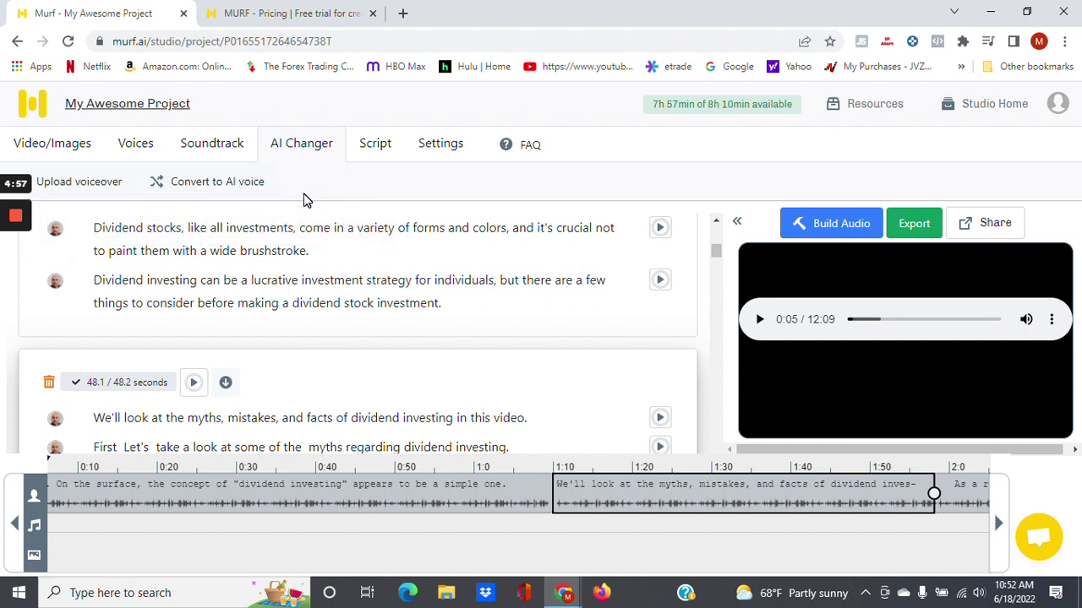
{"action": "left_click", "coordinate": [441, 166]}
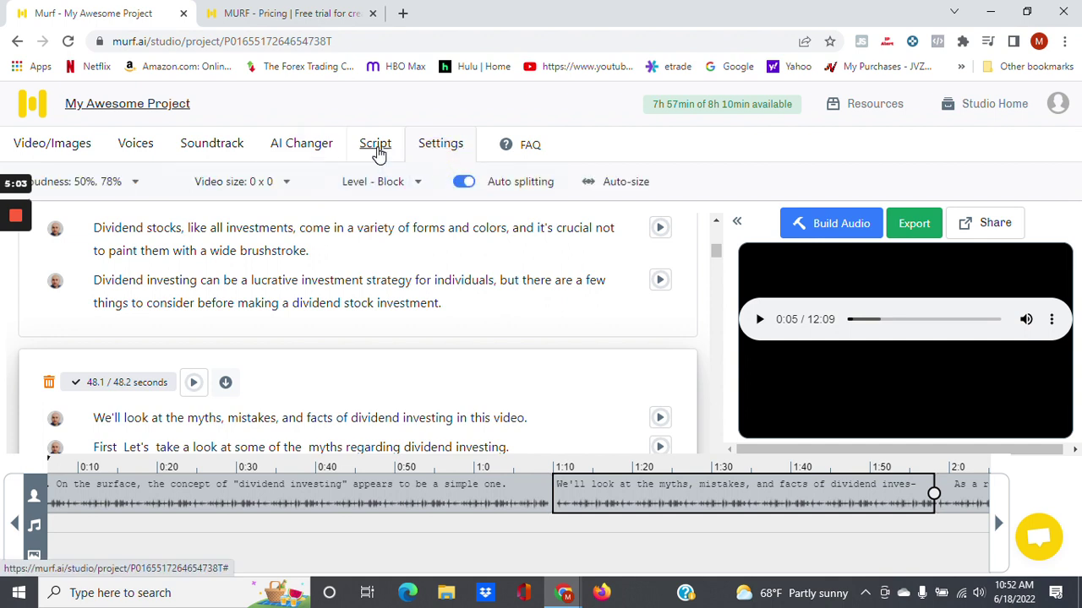
Open the Script options' upload panel and file picker, then close both without uploading a file.
{"action": "left_click", "coordinate": [376, 148]}
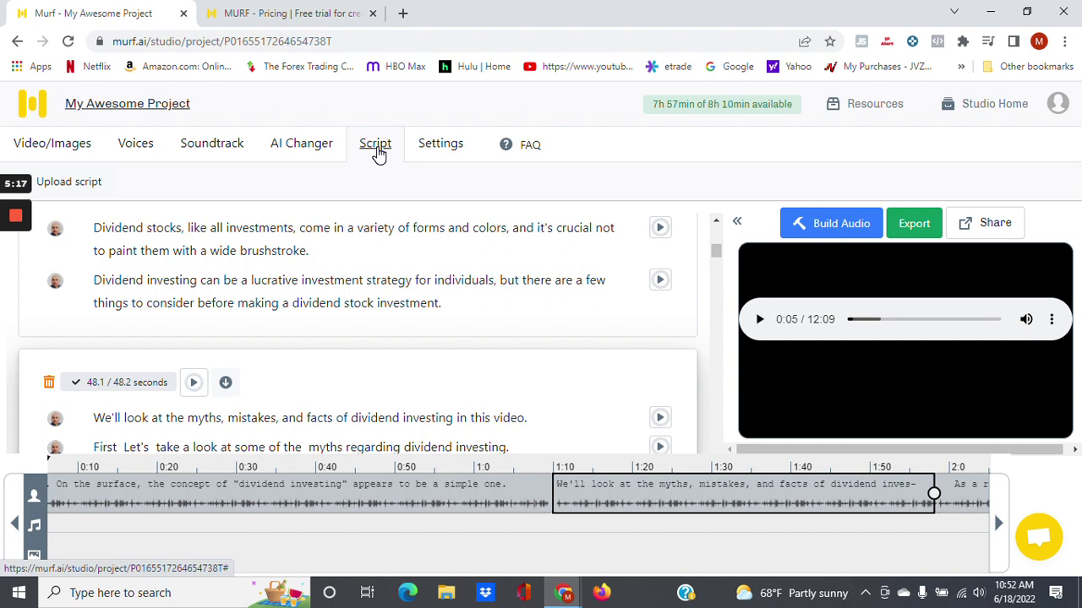
{"action": "left_click", "coordinate": [376, 149]}
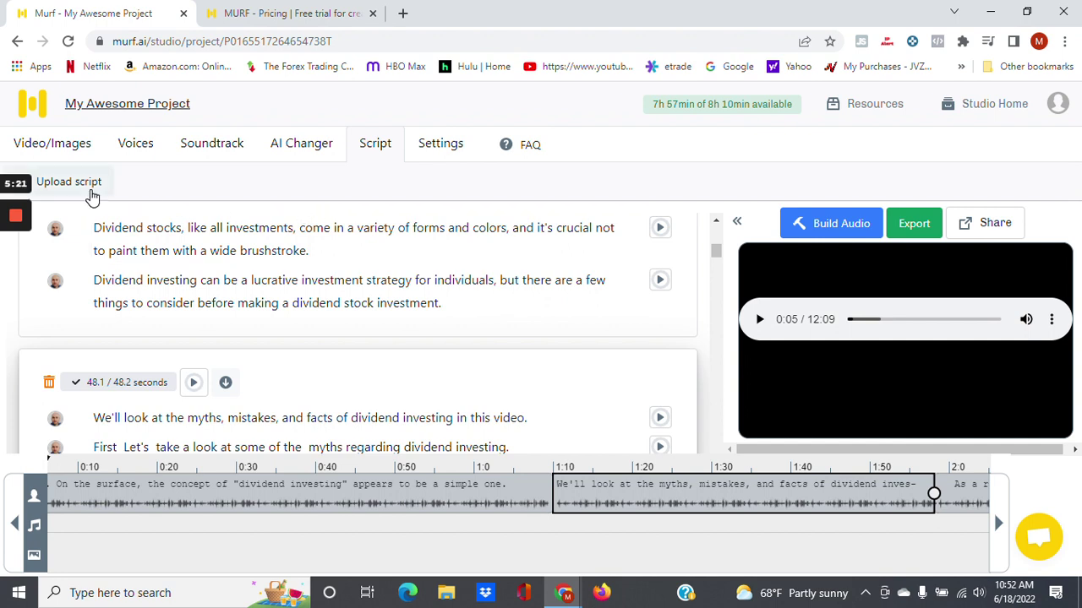
{"action": "left_click", "coordinate": [84, 188]}
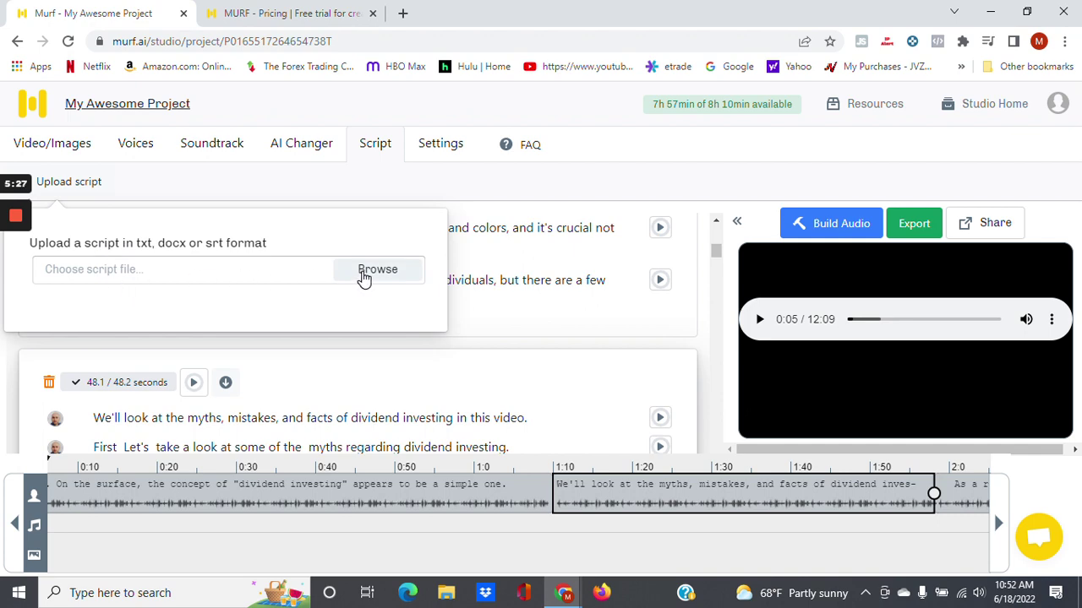
{"action": "left_click", "coordinate": [363, 275]}
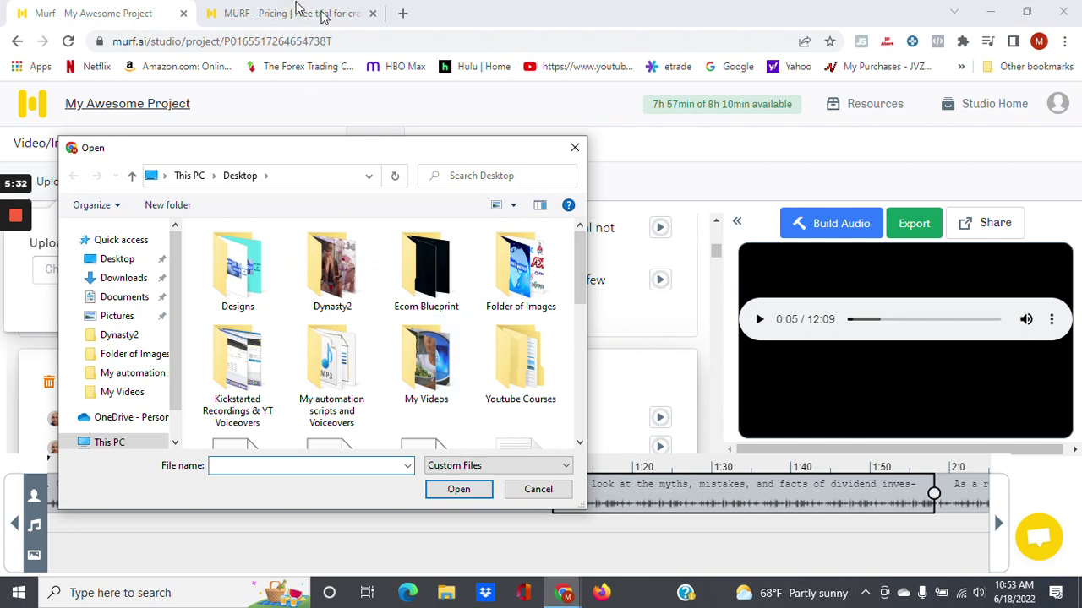
{"action": "left_click", "coordinate": [574, 147]}
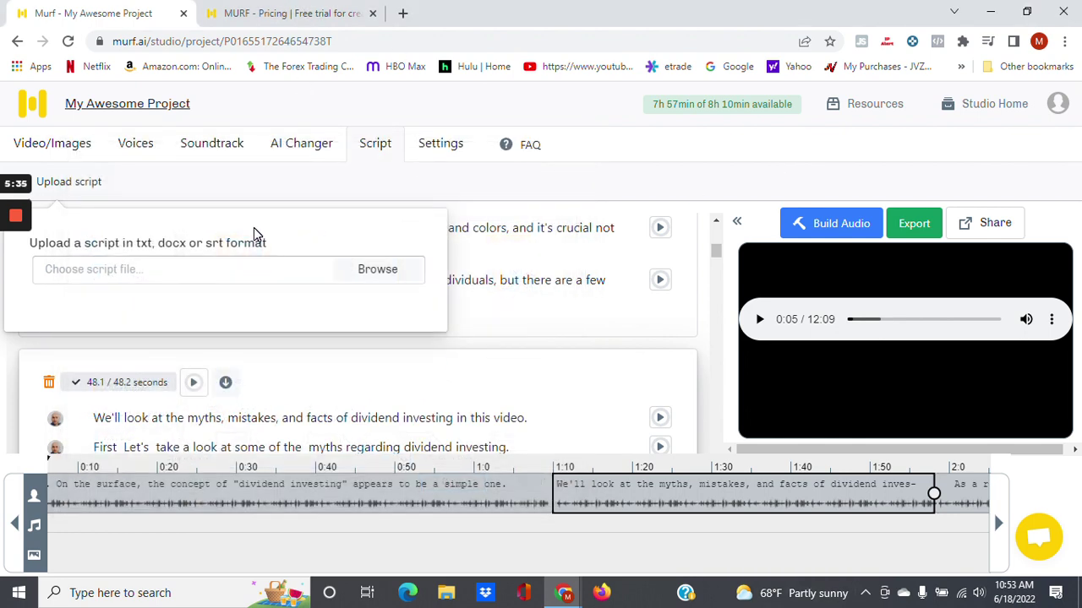
{"action": "left_click", "coordinate": [308, 199]}
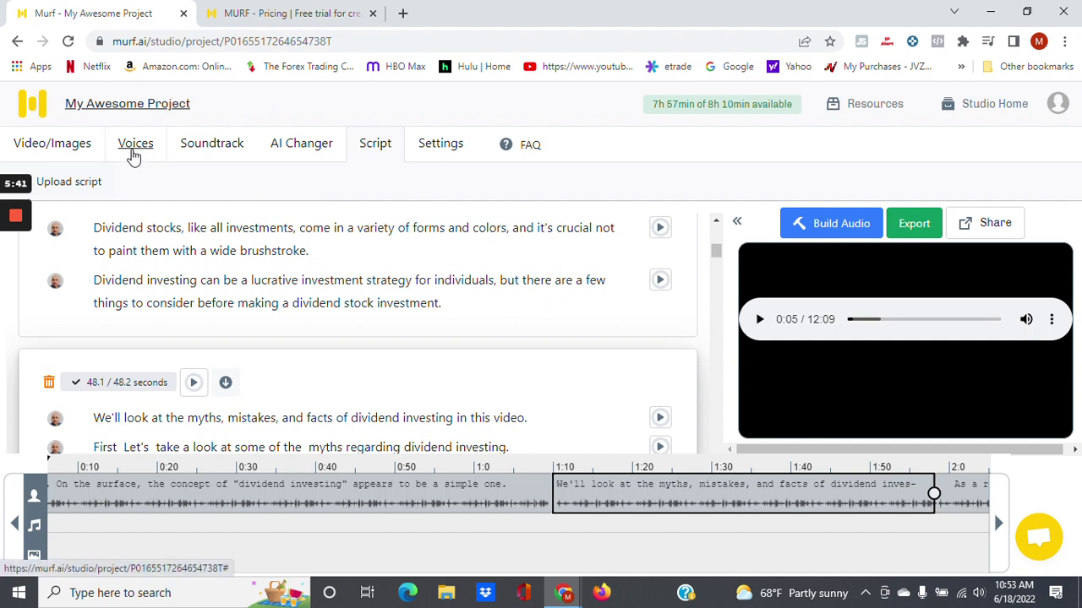
Go back to the Voices view, scrolled up to the opening 'On the surface…' block.
{"action": "left_click", "coordinate": [133, 155]}
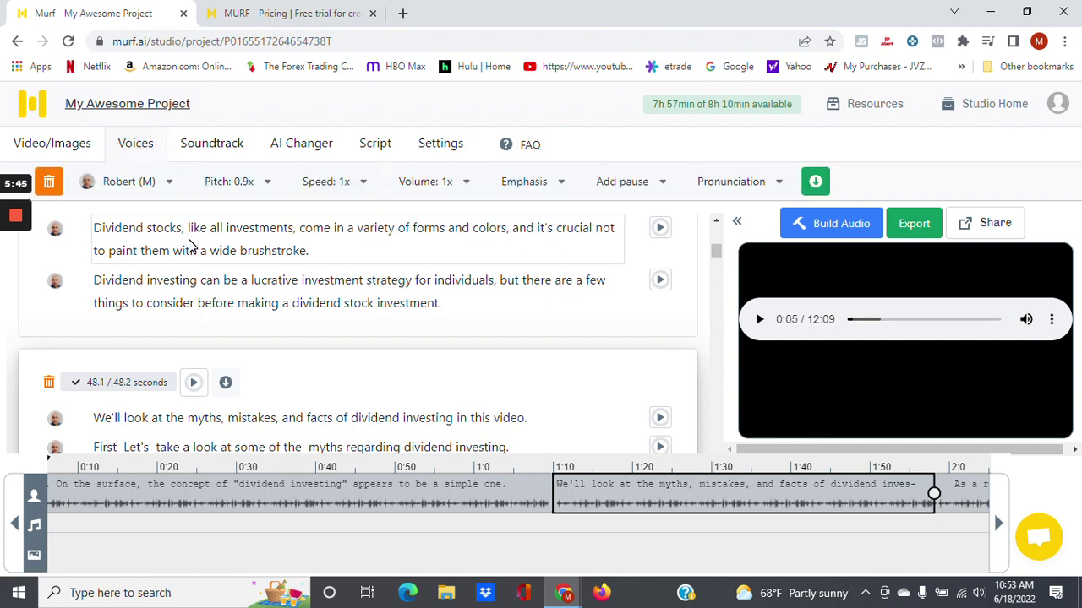
{"action": "scroll", "coordinate": [233, 257], "scroll_direction": "up", "scroll_amount": 10}
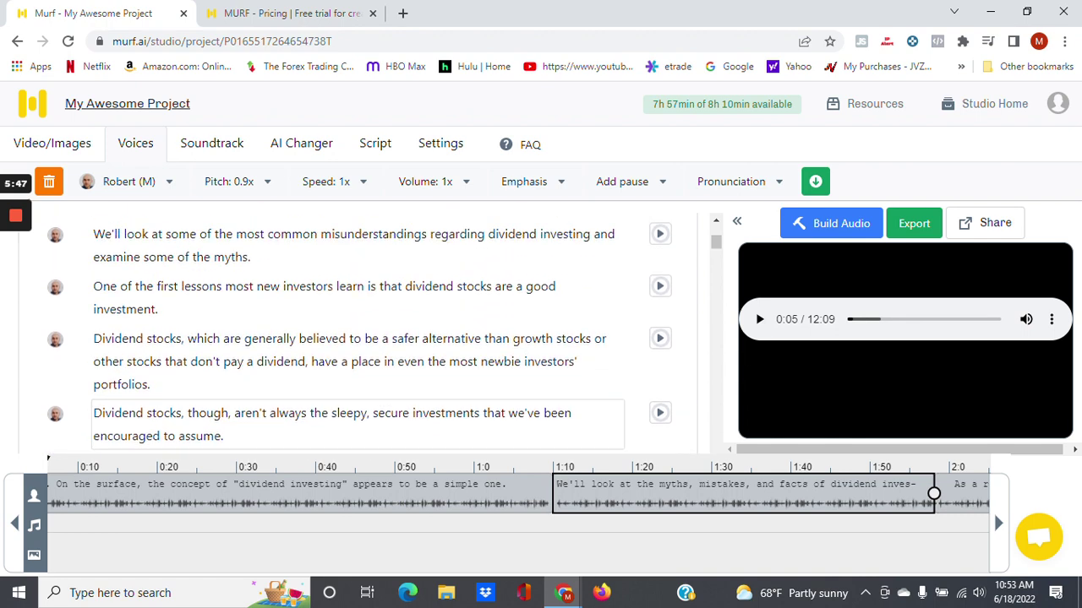
{"action": "scroll", "coordinate": [233, 256], "scroll_direction": "up", "scroll_amount": 2}
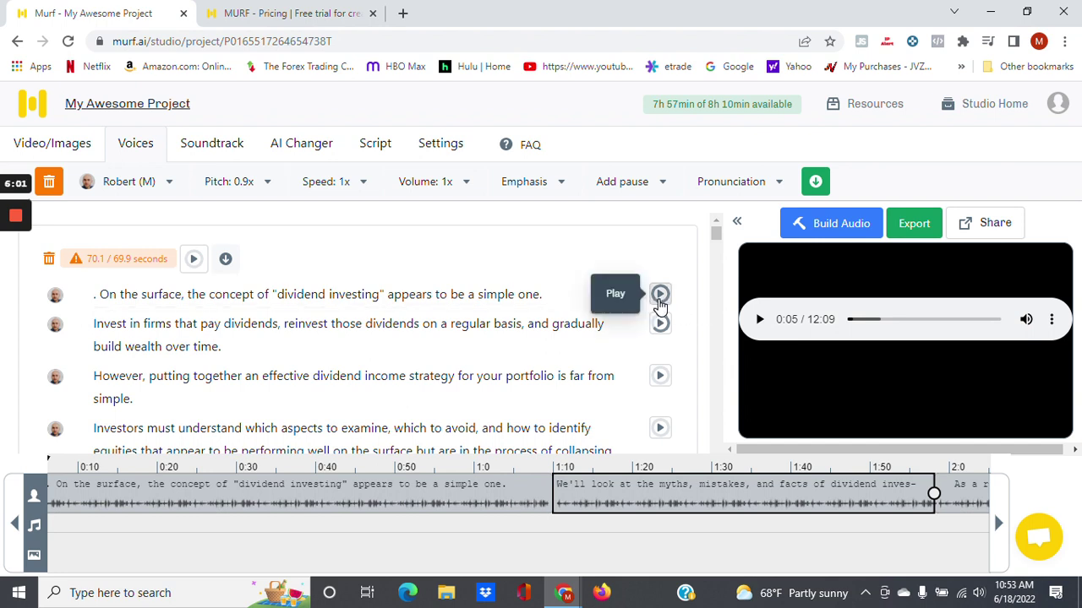
{"action": "left_click", "coordinate": [659, 300]}
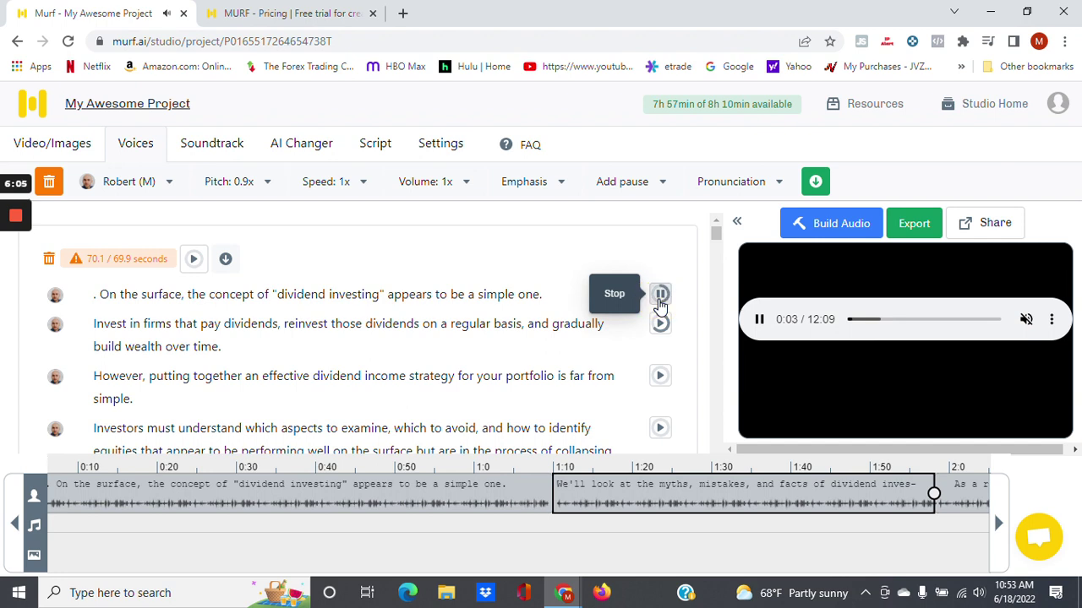
{"action": "left_click", "coordinate": [660, 297]}
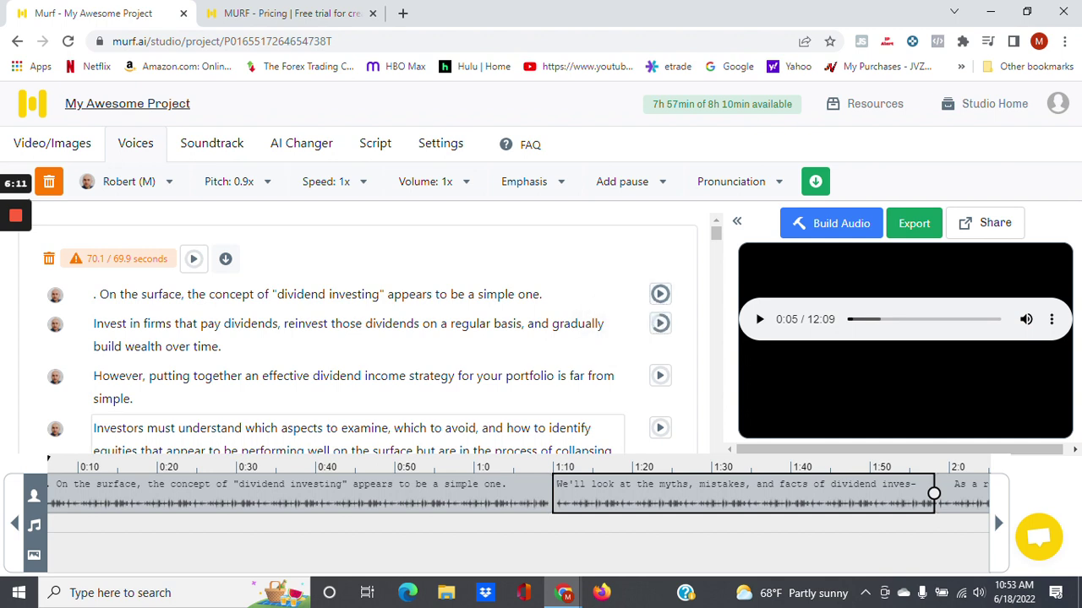
{"action": "left_click", "coordinate": [660, 377]}
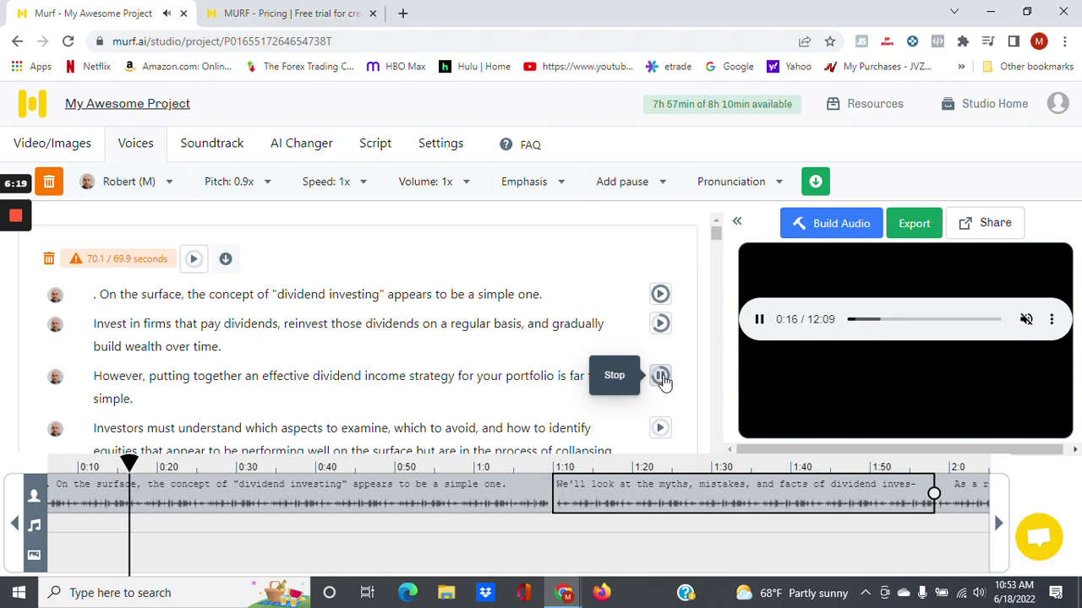
{"action": "left_click", "coordinate": [662, 379]}
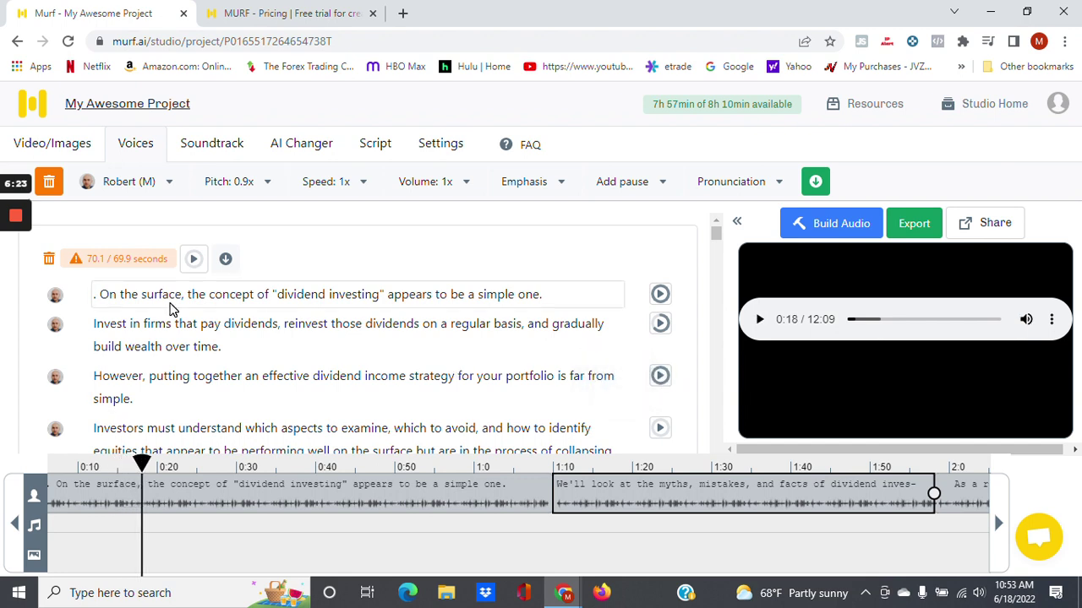
{"action": "mouse_move", "coordinate": [140, 272]}
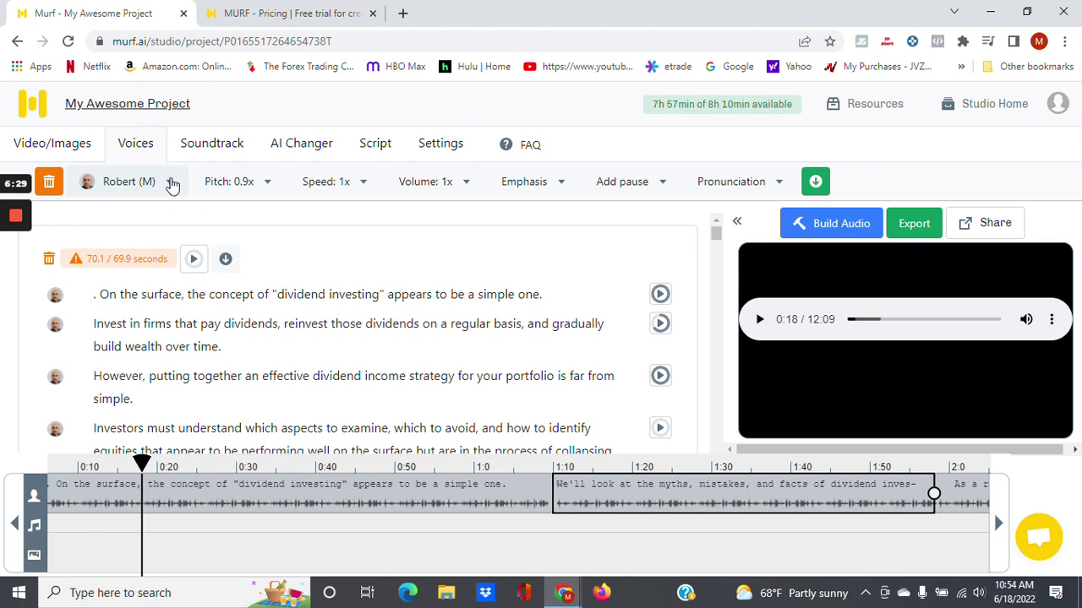
Browse the voice chooser and replace Robert (M) with Nate (M) for the script block.
{"action": "left_click", "coordinate": [173, 189]}
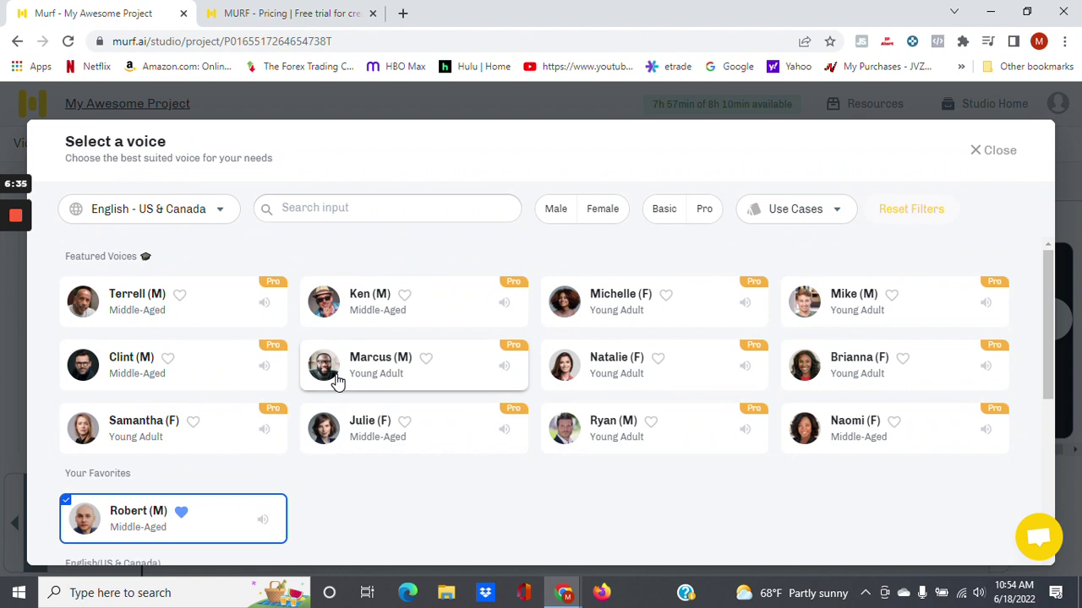
{"action": "scroll", "coordinate": [336, 382], "scroll_direction": "down", "scroll_amount": 3}
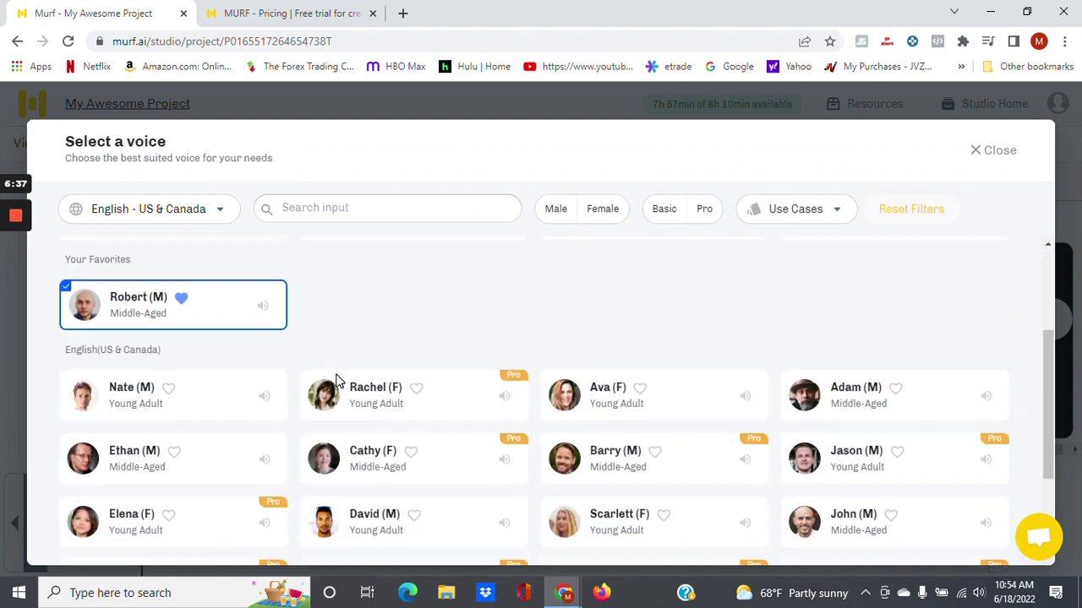
{"action": "scroll", "coordinate": [336, 382], "scroll_direction": "down", "scroll_amount": 1}
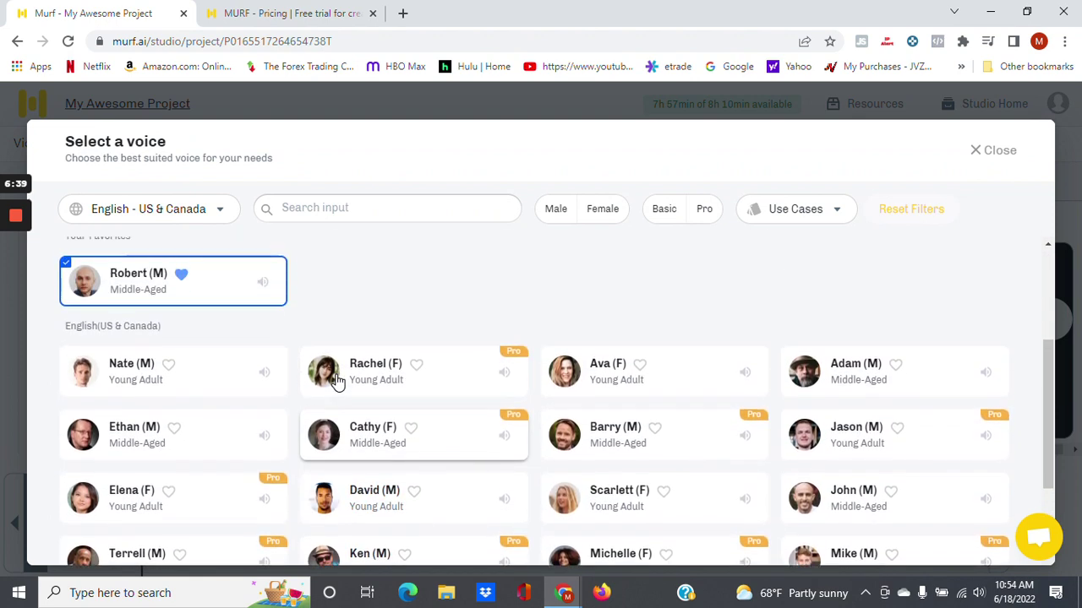
{"action": "scroll", "coordinate": [261, 355], "scroll_direction": "up", "scroll_amount": 3}
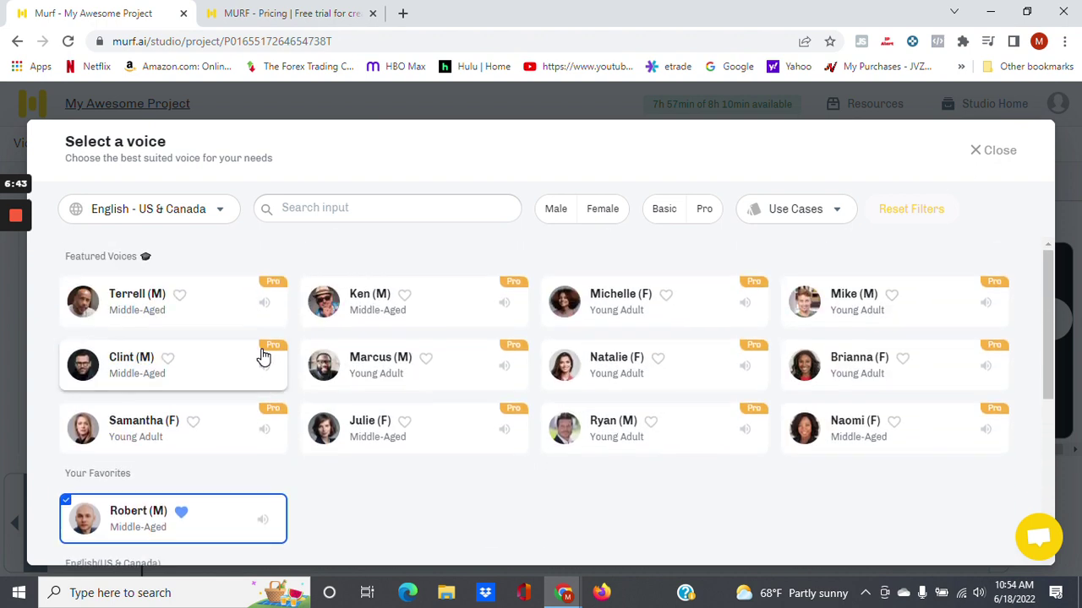
{"action": "scroll", "coordinate": [264, 356], "scroll_direction": "down", "scroll_amount": 7}
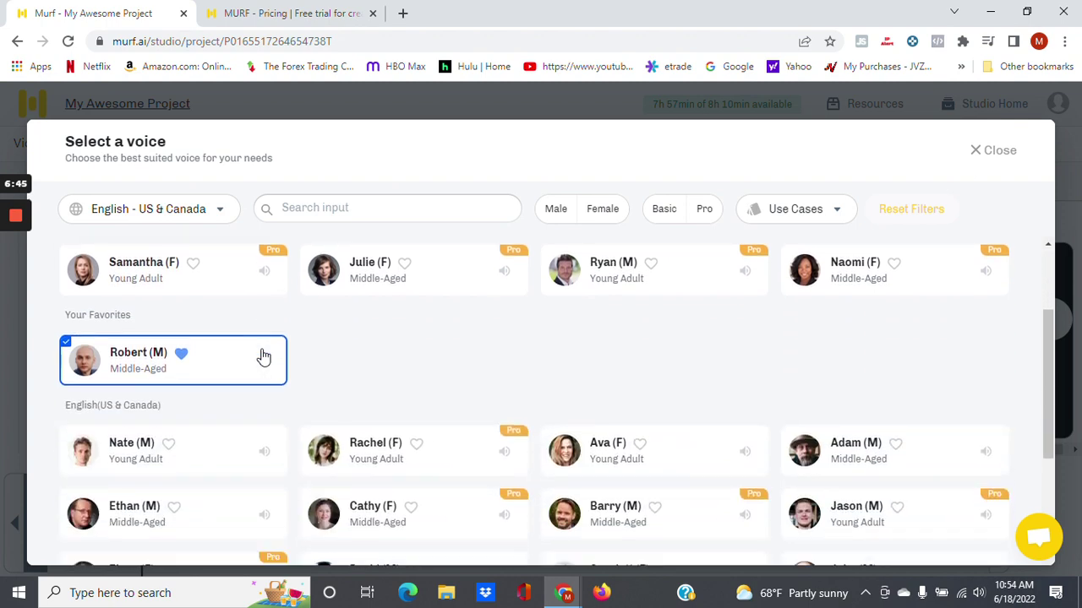
{"action": "scroll", "coordinate": [264, 356], "scroll_direction": "down", "scroll_amount": 1}
{"action": "scroll", "coordinate": [264, 356], "scroll_direction": "up", "scroll_amount": 2}
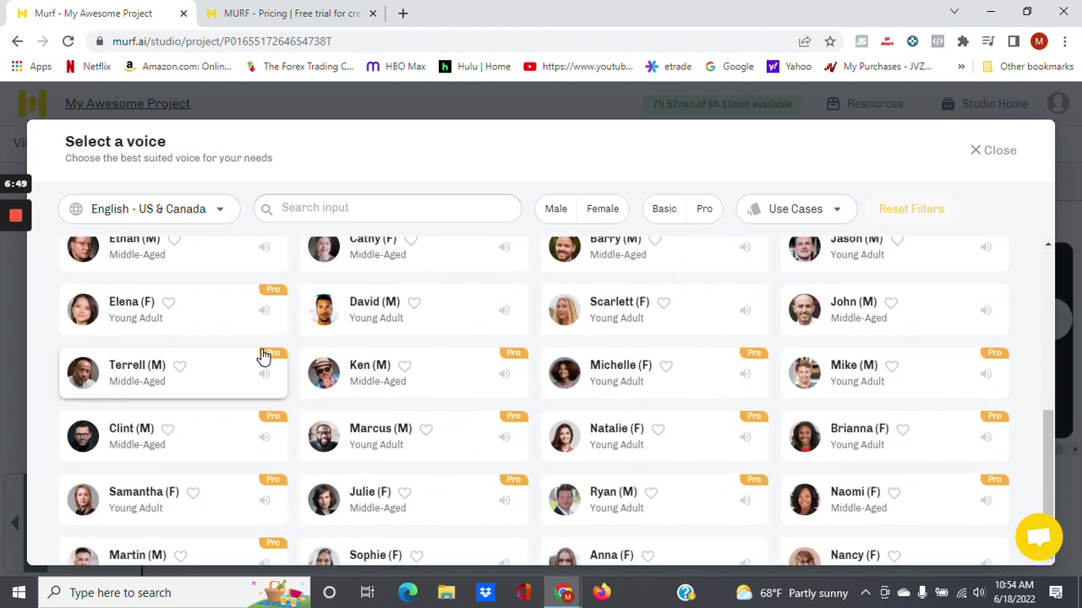
{"action": "scroll", "coordinate": [264, 356], "scroll_direction": "up", "scroll_amount": 3}
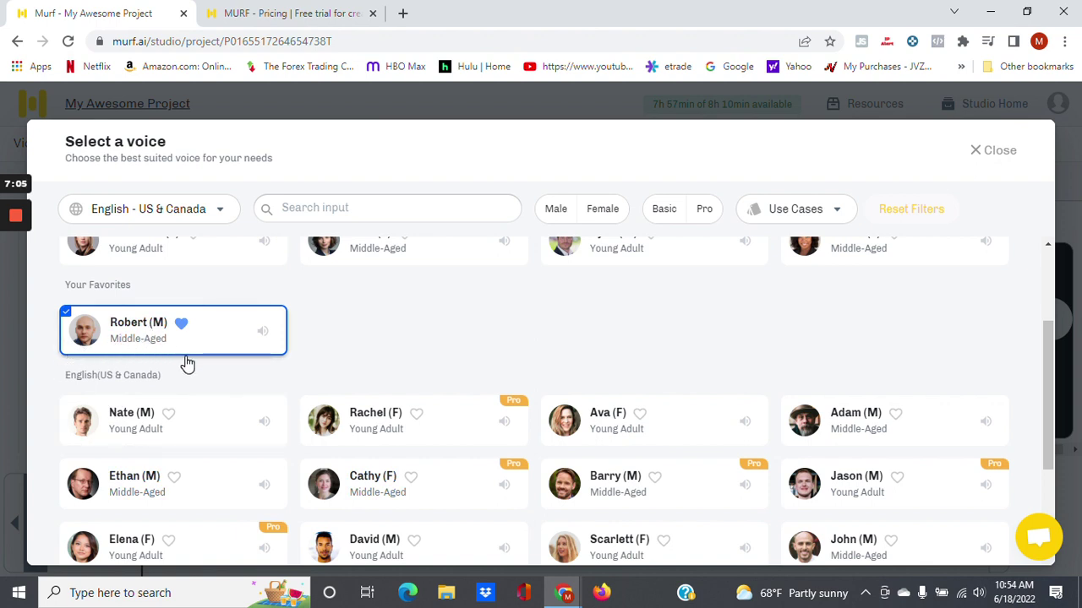
{"action": "left_click", "coordinate": [163, 442]}
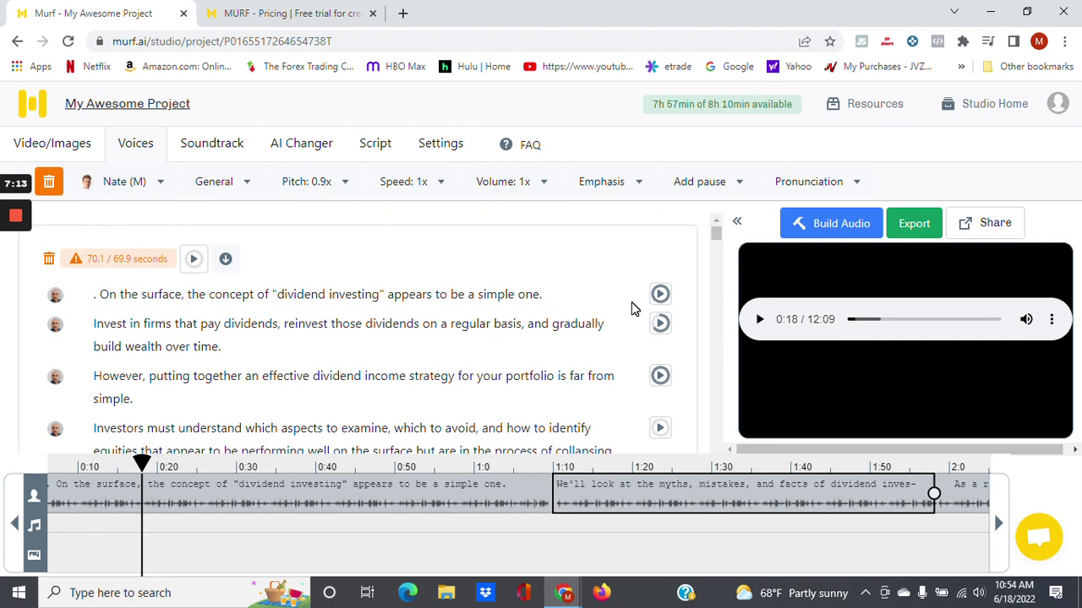
Play and stop the first sentence in Nate's voice, then select the first and second sentence blocks.
{"action": "left_click", "coordinate": [660, 296]}
{"action": "left_click", "coordinate": [660, 296]}
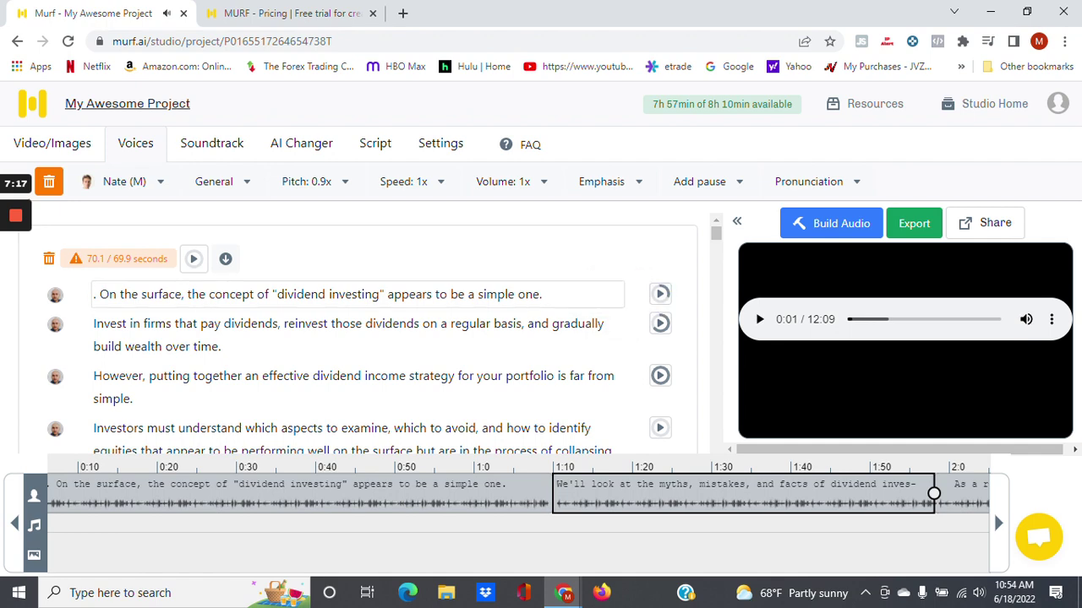
{"action": "scroll", "coordinate": [165, 411], "scroll_direction": "down", "scroll_amount": 3}
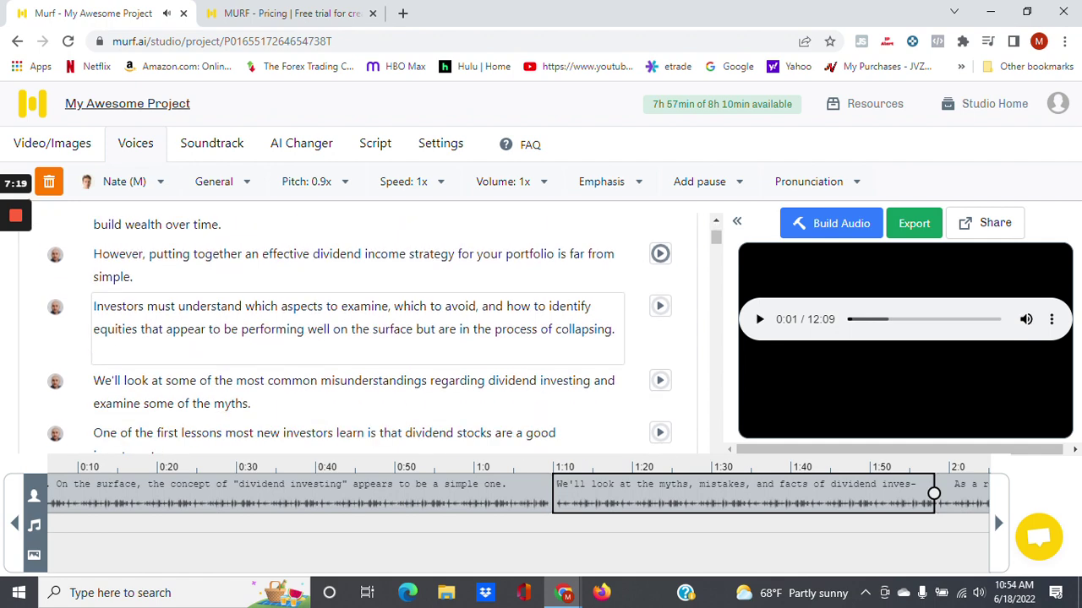
{"action": "scroll", "coordinate": [165, 412], "scroll_direction": "up", "scroll_amount": 3}
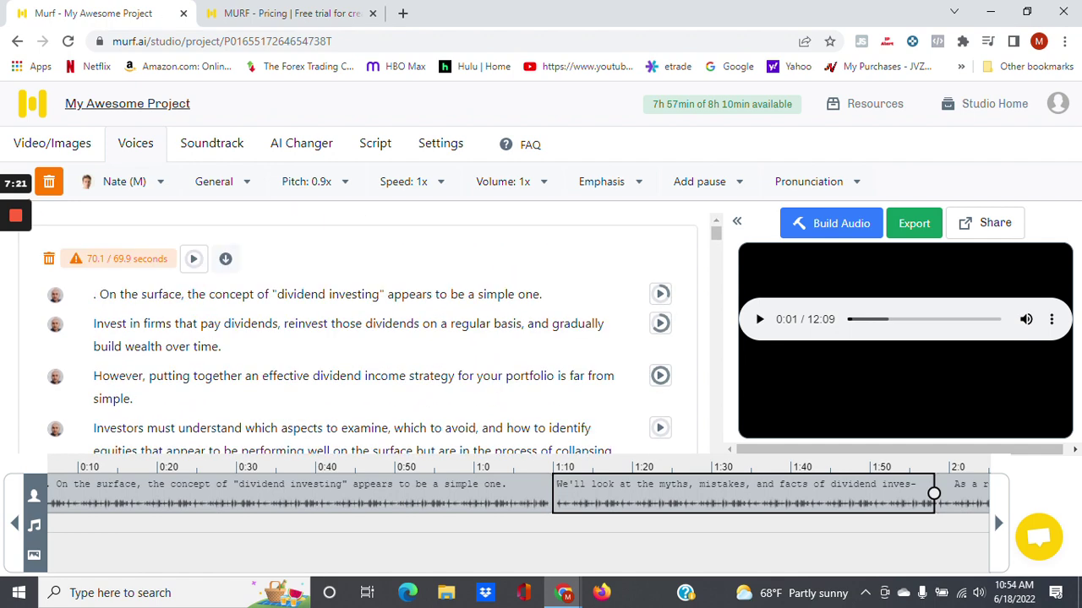
{"action": "left_click", "coordinate": [133, 294]}
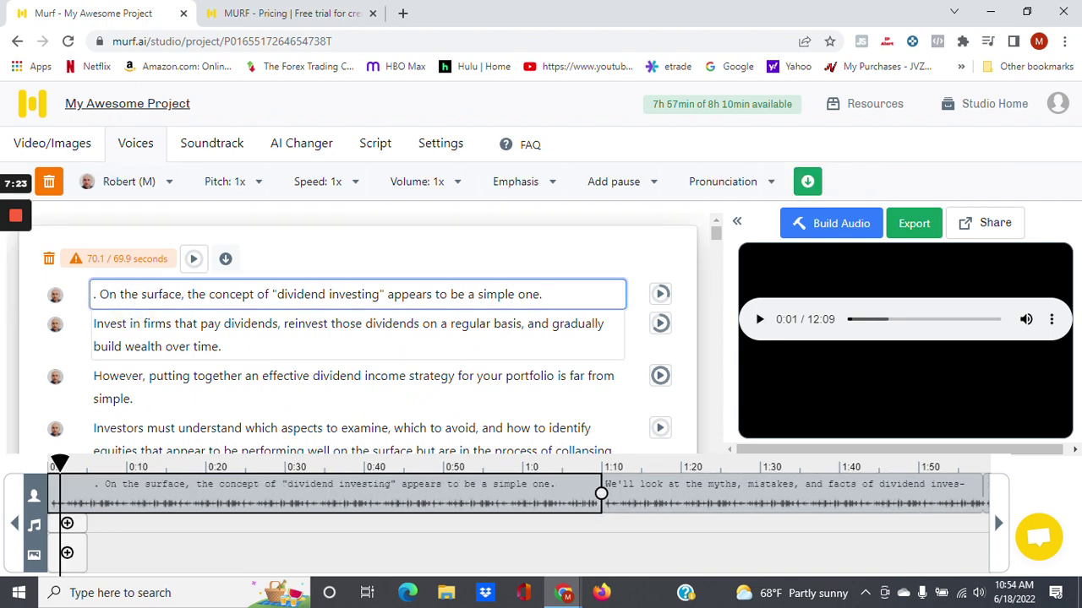
{"action": "left_click", "coordinate": [139, 346]}
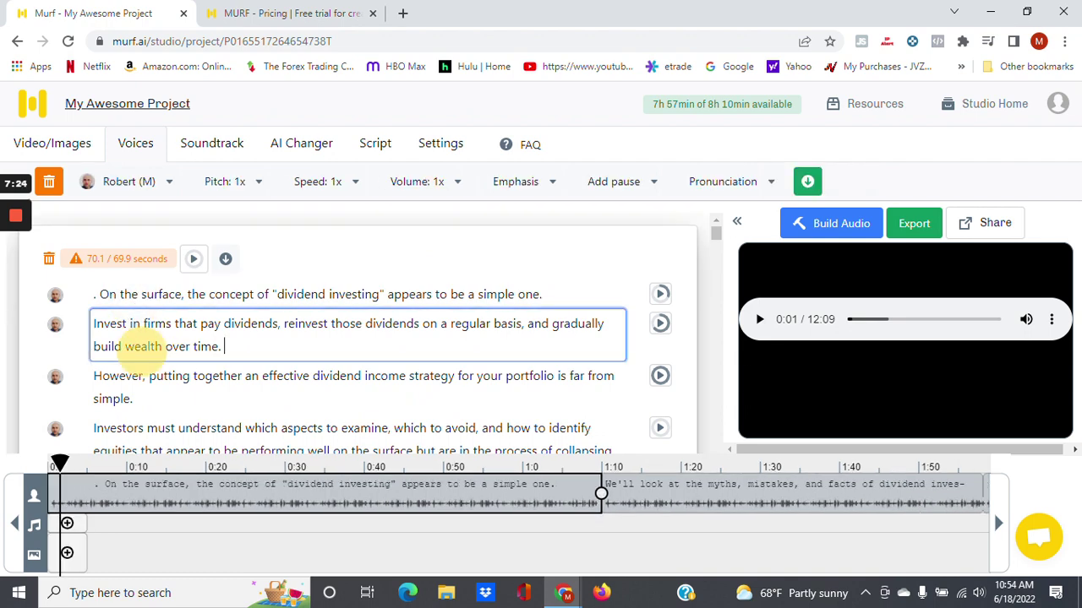
Set the sentence's voice to Nate (M) in the Select a voice dialog.
{"action": "left_click", "coordinate": [166, 186]}
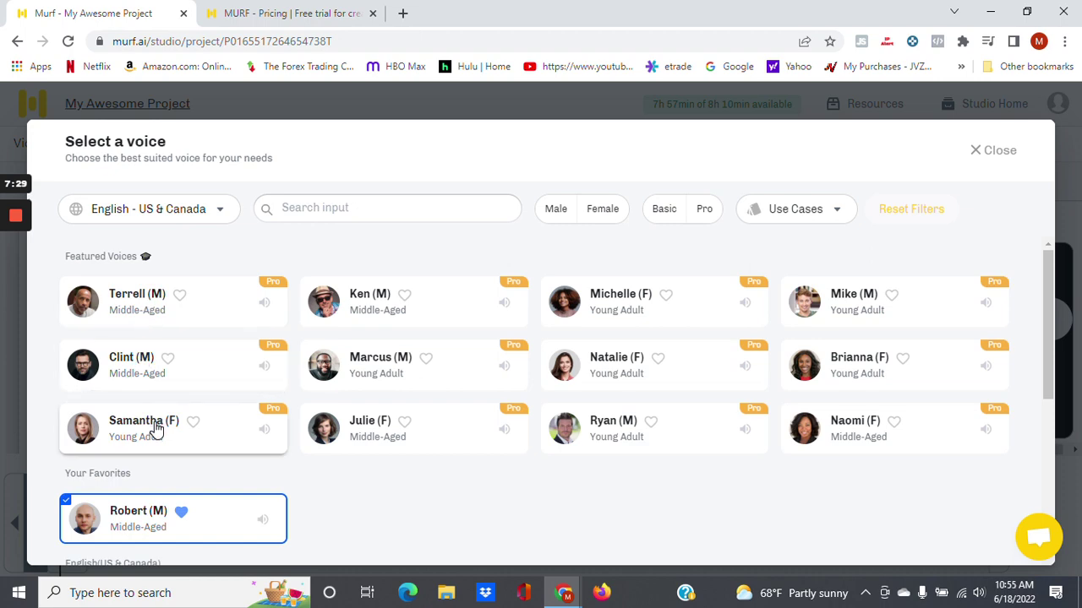
{"action": "scroll", "coordinate": [126, 413], "scroll_direction": "down", "scroll_amount": 3}
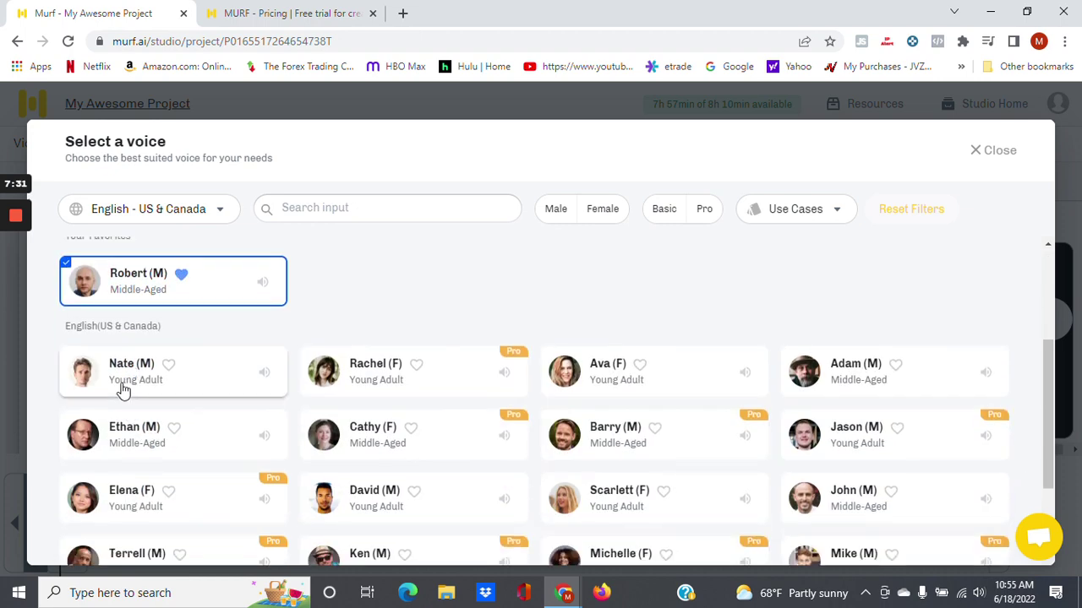
{"action": "left_click", "coordinate": [123, 381]}
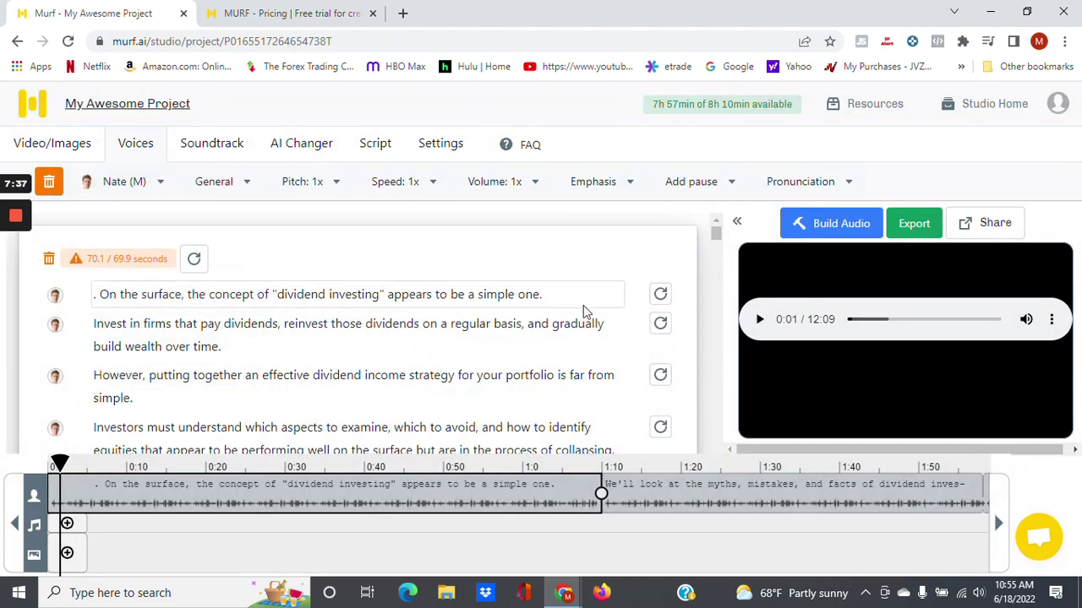
Regenerate the first sentence's audio with Nate's voice and play it back.
{"action": "left_click", "coordinate": [660, 297]}
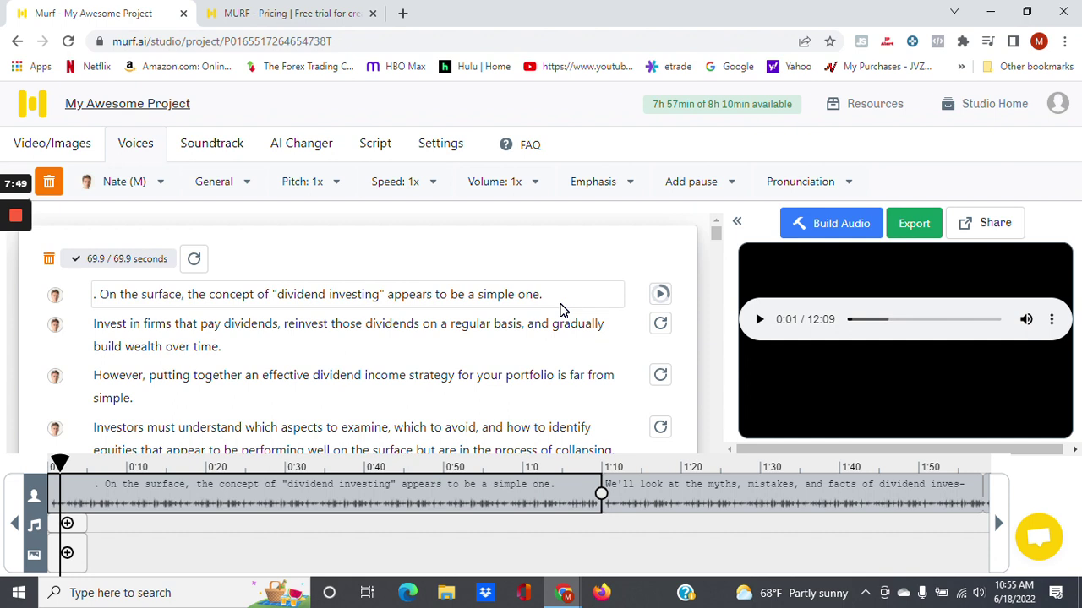
{"action": "left_click", "coordinate": [657, 295]}
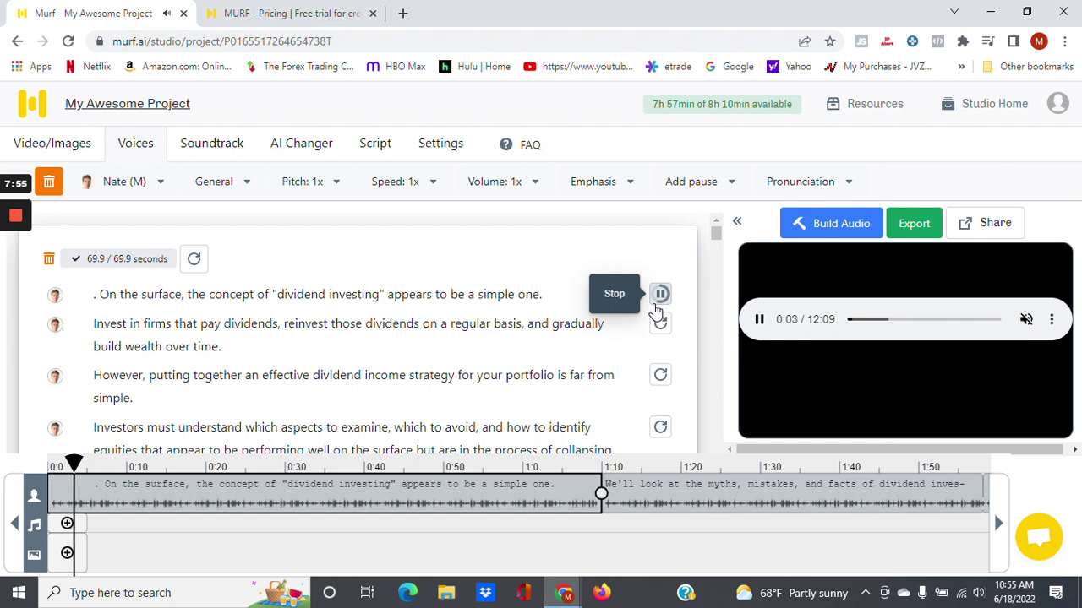
{"action": "left_click", "coordinate": [657, 306]}
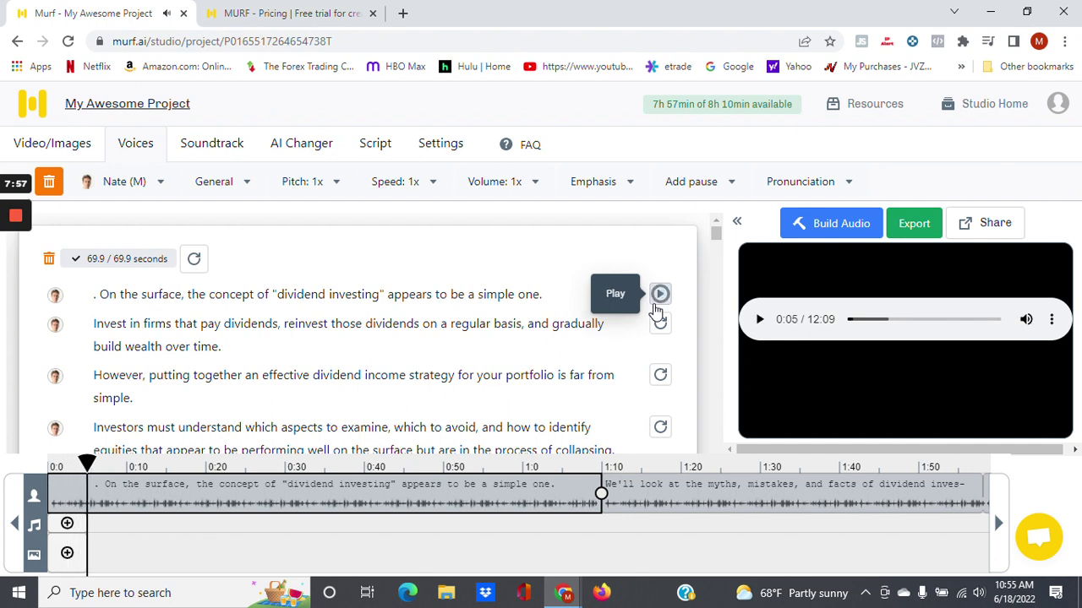
{"action": "left_click", "coordinate": [150, 188]}
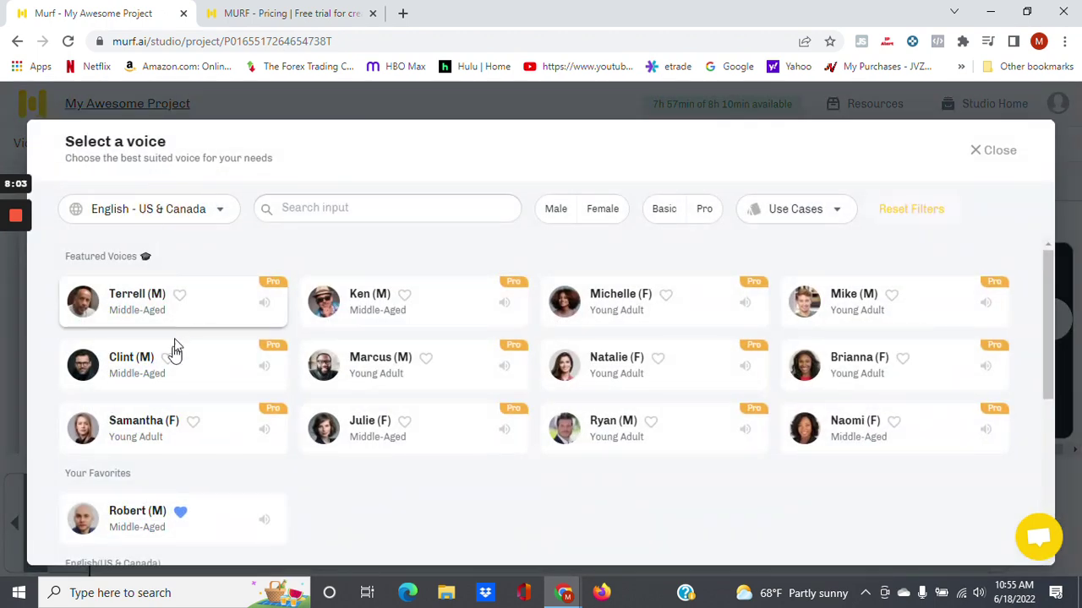
Voice the opening block with Samantha (F), regenerate its first sentence to 70.9 s and play it.
{"action": "left_click", "coordinate": [137, 429]}
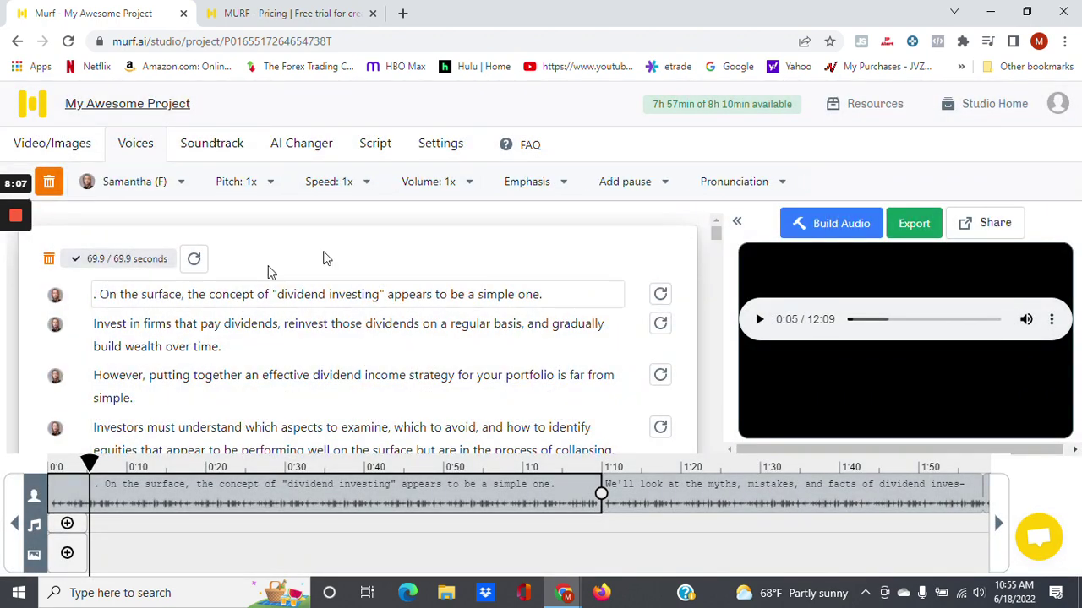
{"action": "left_click", "coordinate": [660, 294]}
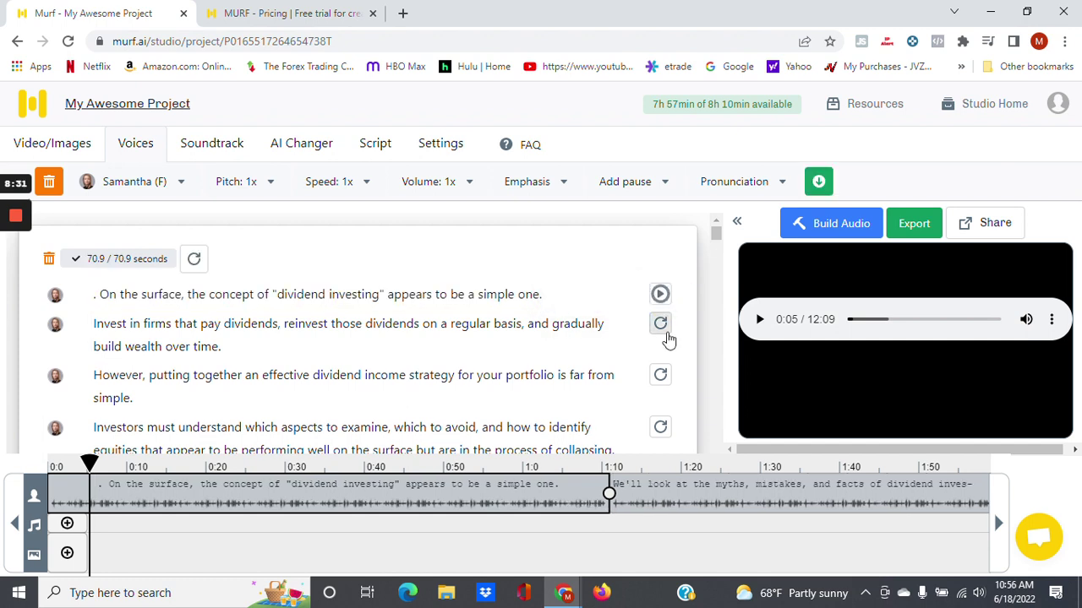
{"action": "left_click", "coordinate": [659, 296]}
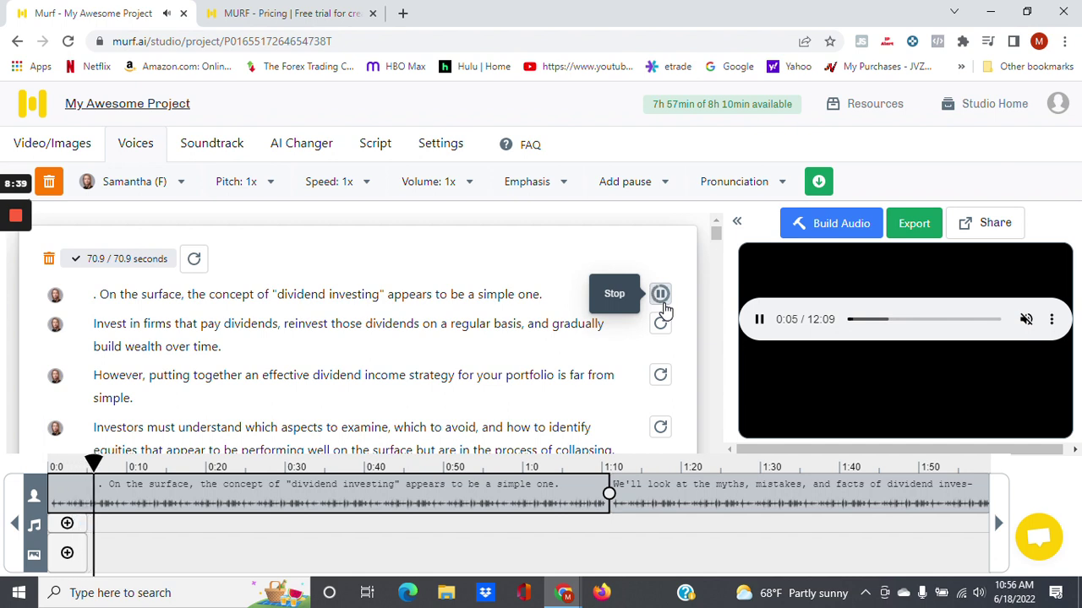
{"action": "left_click", "coordinate": [664, 309]}
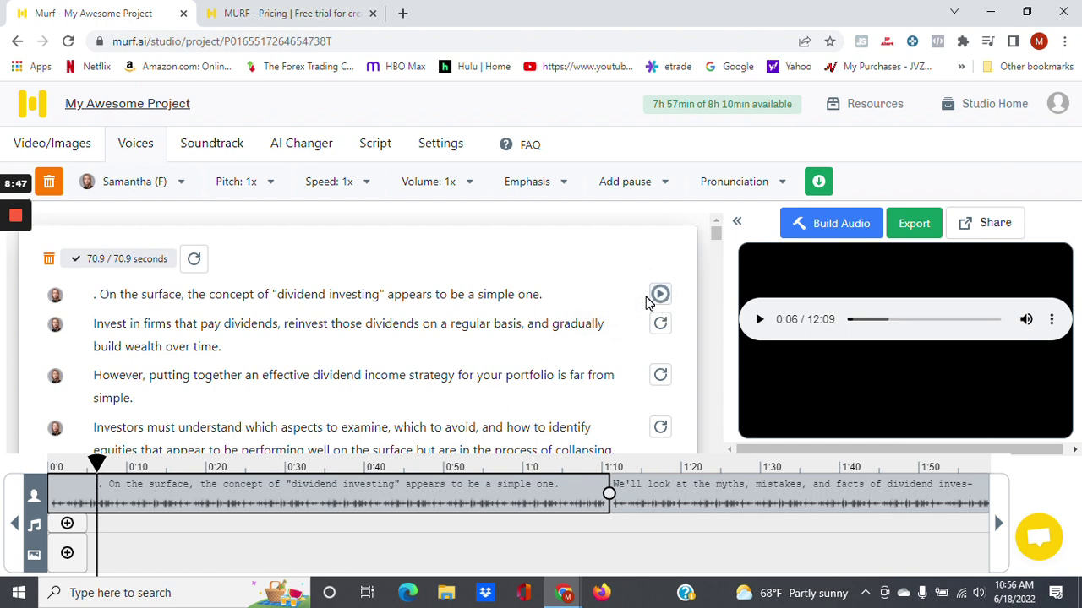
Filter the block's voices to English - UK and swap Samantha (F) for Toby (M).
{"action": "left_click", "coordinate": [174, 181]}
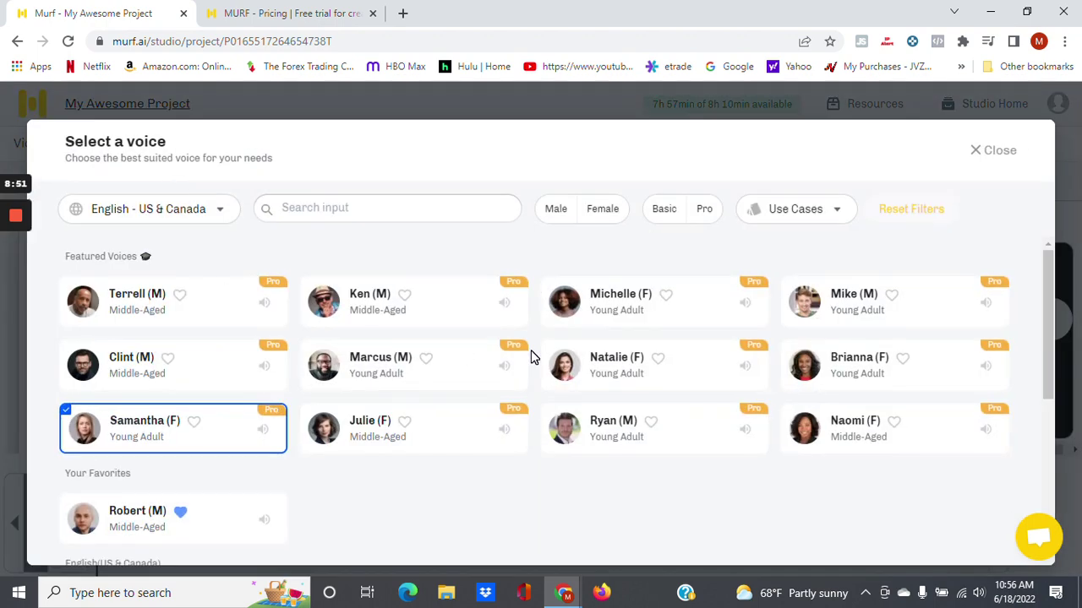
{"action": "scroll", "coordinate": [532, 356], "scroll_direction": "down", "scroll_amount": 2}
{"action": "scroll", "coordinate": [532, 356], "scroll_direction": "down", "scroll_amount": 5}
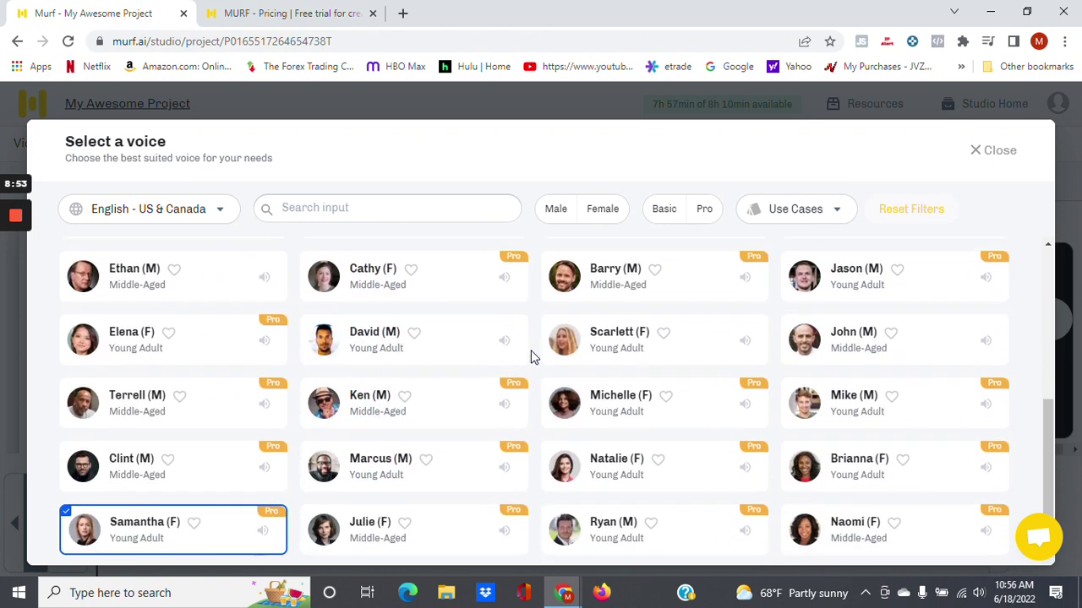
{"action": "scroll", "coordinate": [532, 357], "scroll_direction": "up", "scroll_amount": 7}
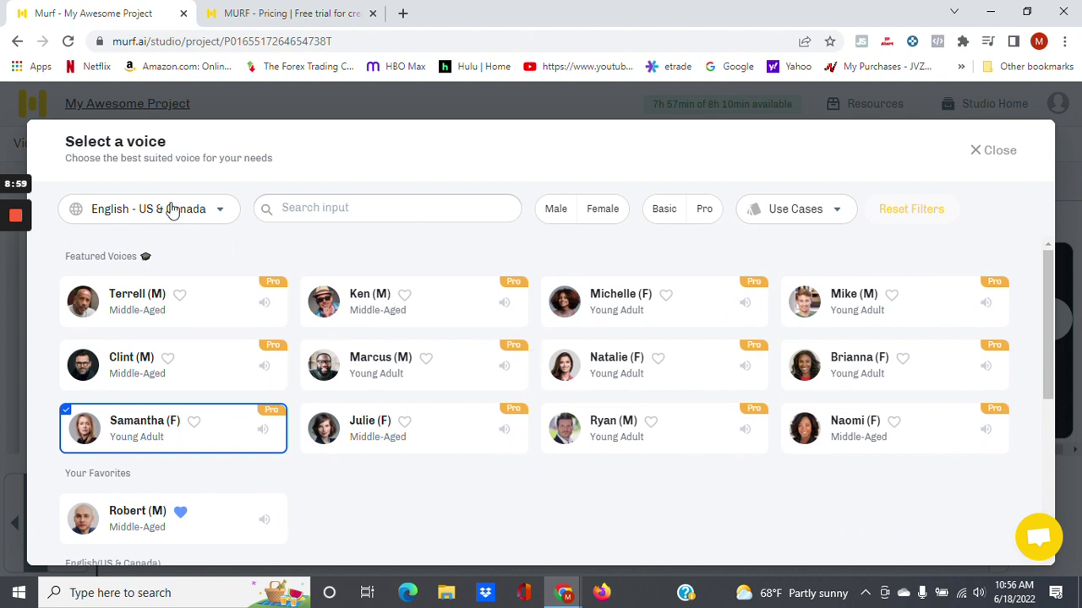
{"action": "left_click", "coordinate": [216, 216]}
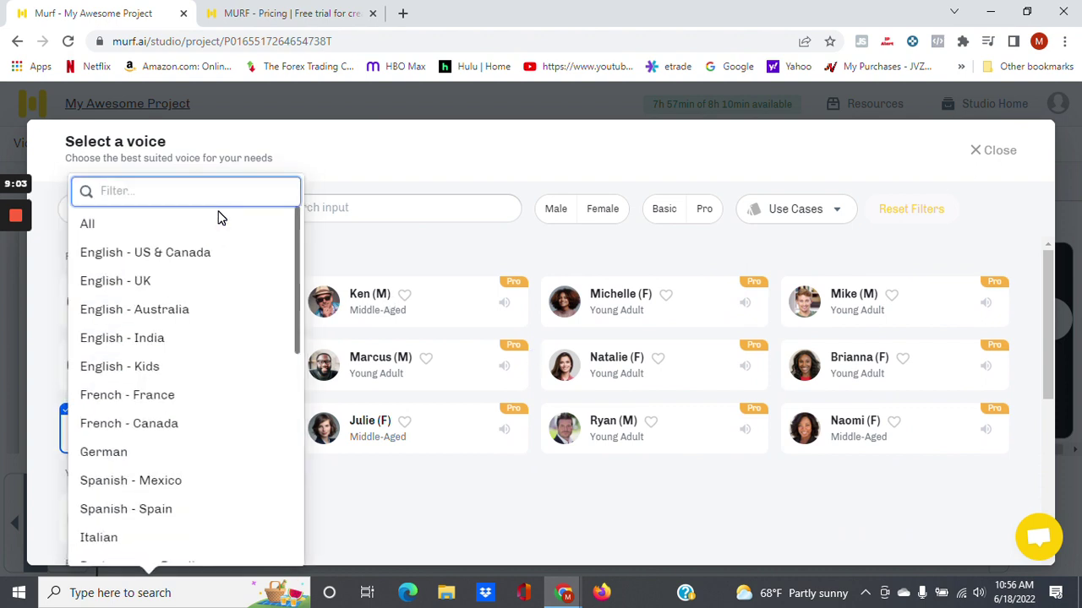
{"action": "scroll", "coordinate": [222, 307], "scroll_direction": "down", "scroll_amount": 2}
{"action": "scroll", "coordinate": [222, 308], "scroll_direction": "down", "scroll_amount": 4}
{"action": "scroll", "coordinate": [222, 308], "scroll_direction": "down", "scroll_amount": 1}
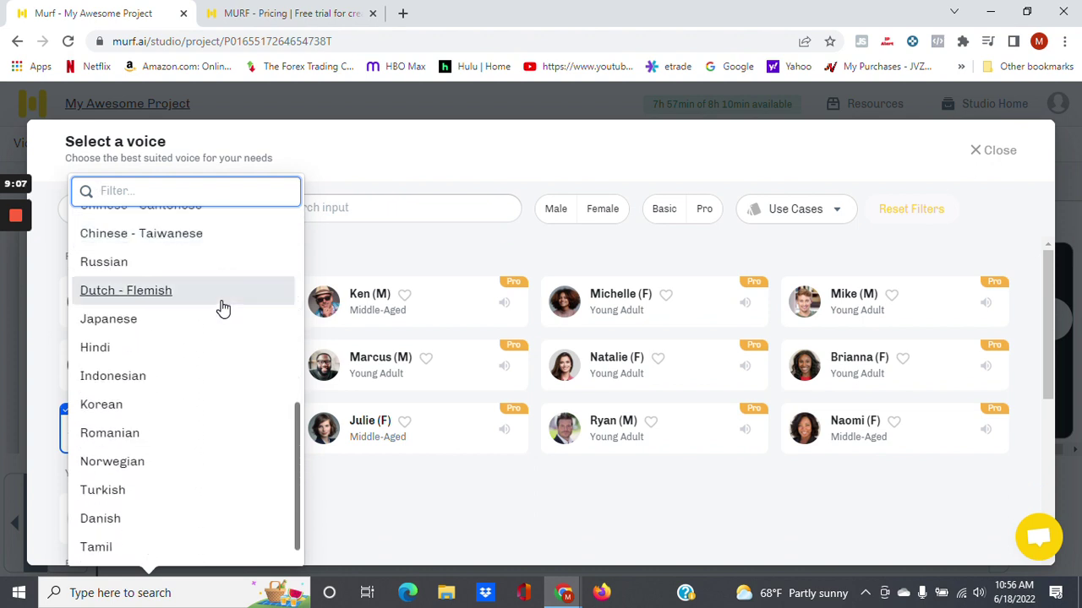
{"action": "scroll", "coordinate": [221, 308], "scroll_direction": "down", "scroll_amount": 1}
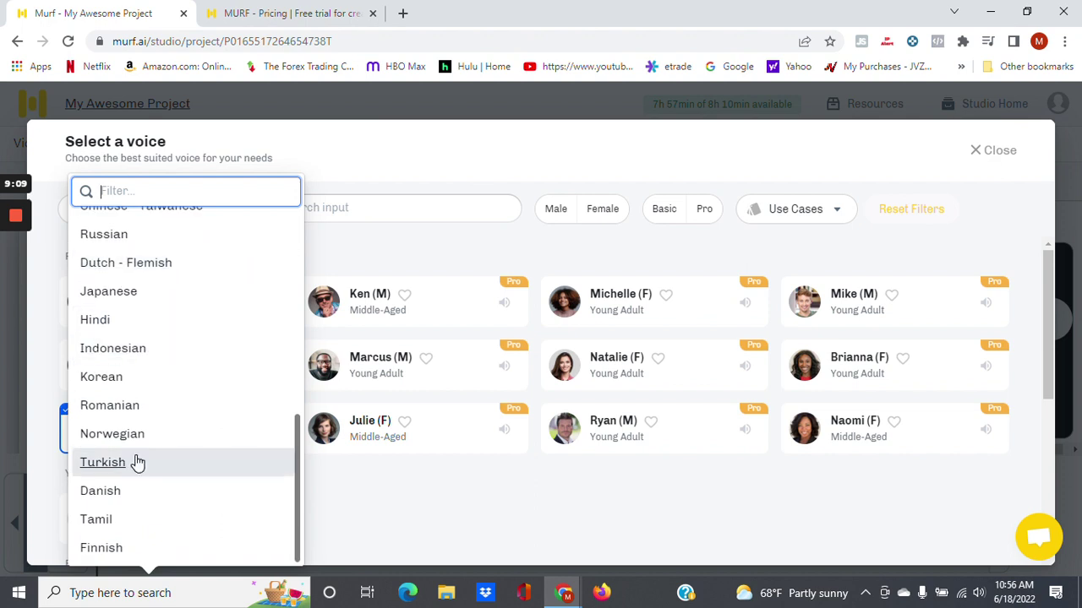
{"action": "scroll", "coordinate": [111, 548], "scroll_direction": "up", "scroll_amount": 3}
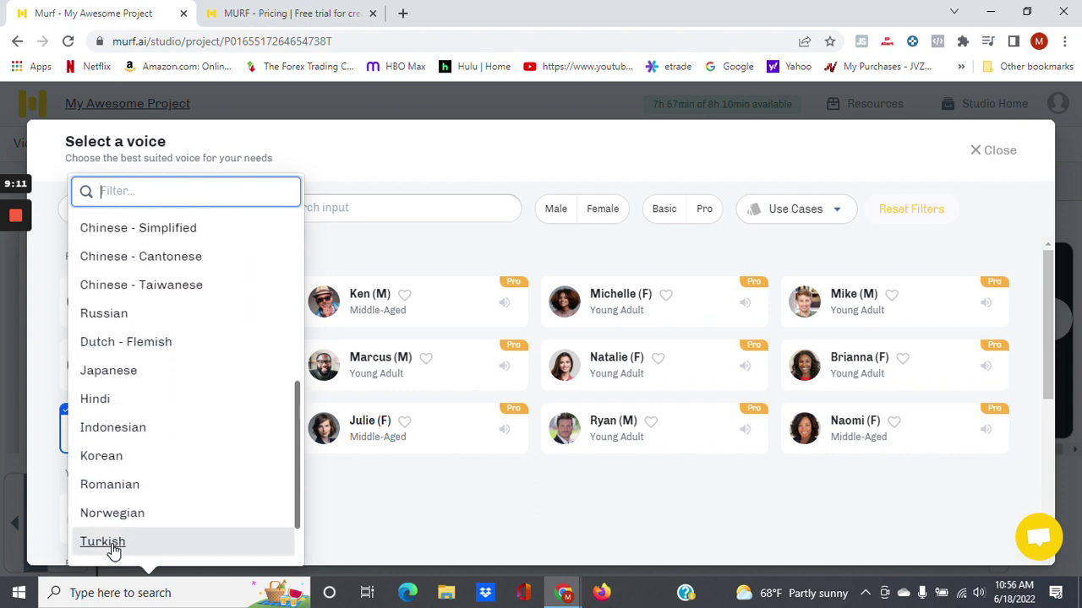
{"action": "scroll", "coordinate": [109, 479], "scroll_direction": "up", "scroll_amount": 3}
{"action": "scroll", "coordinate": [111, 478], "scroll_direction": "up", "scroll_amount": 3}
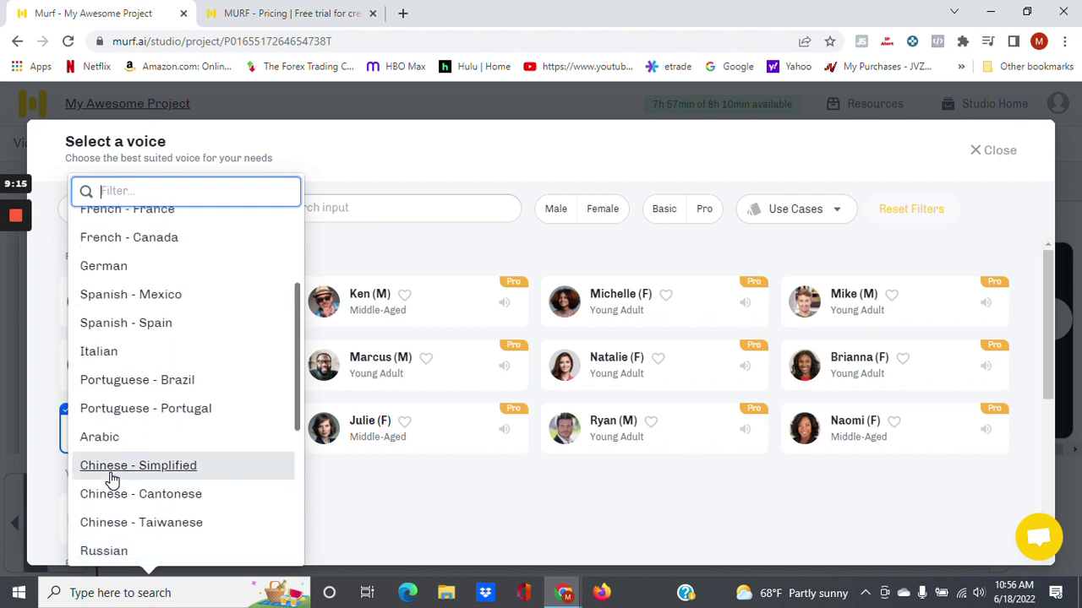
{"action": "scroll", "coordinate": [111, 478], "scroll_direction": "up", "scroll_amount": 3}
{"action": "scroll", "coordinate": [112, 479], "scroll_direction": "up", "scroll_amount": 3}
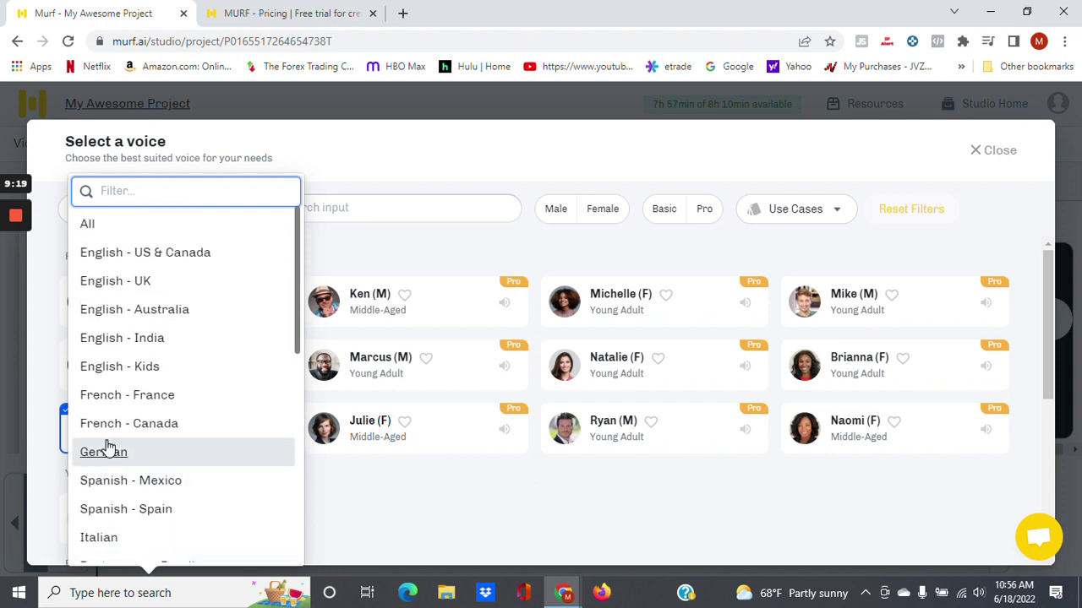
{"action": "left_click", "coordinate": [112, 290]}
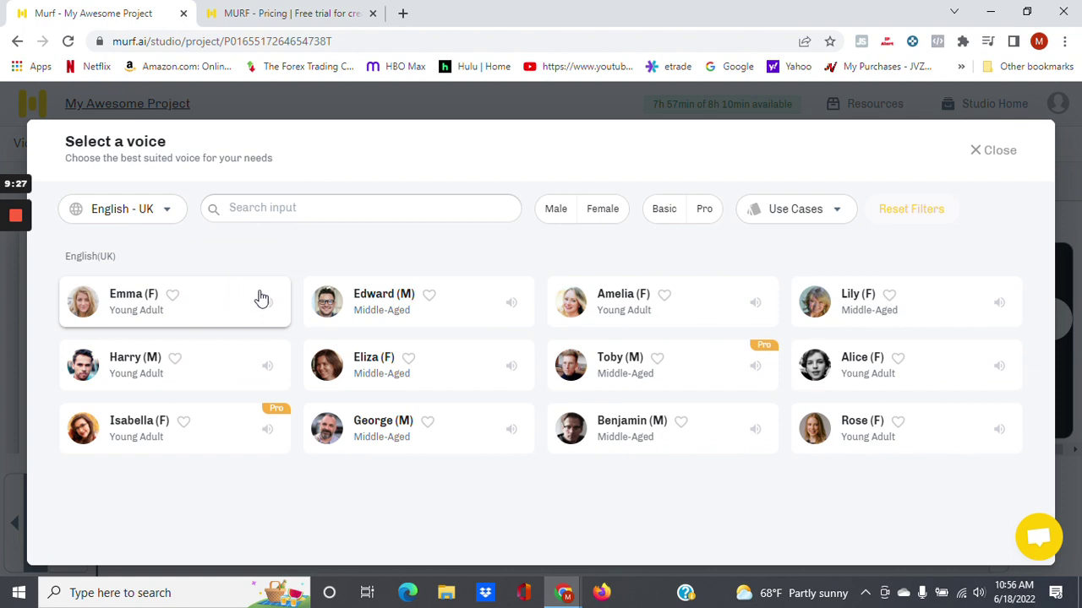
{"action": "left_click", "coordinate": [616, 364]}
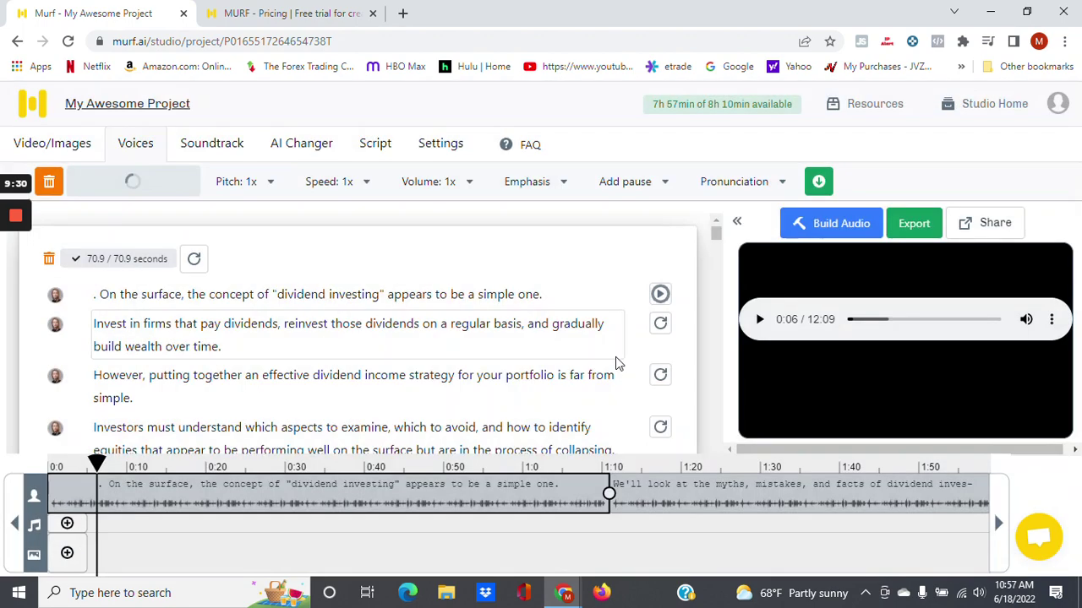
Regenerate the first sentence's audio in Toby's voice and play it back.
{"action": "left_click", "coordinate": [660, 294]}
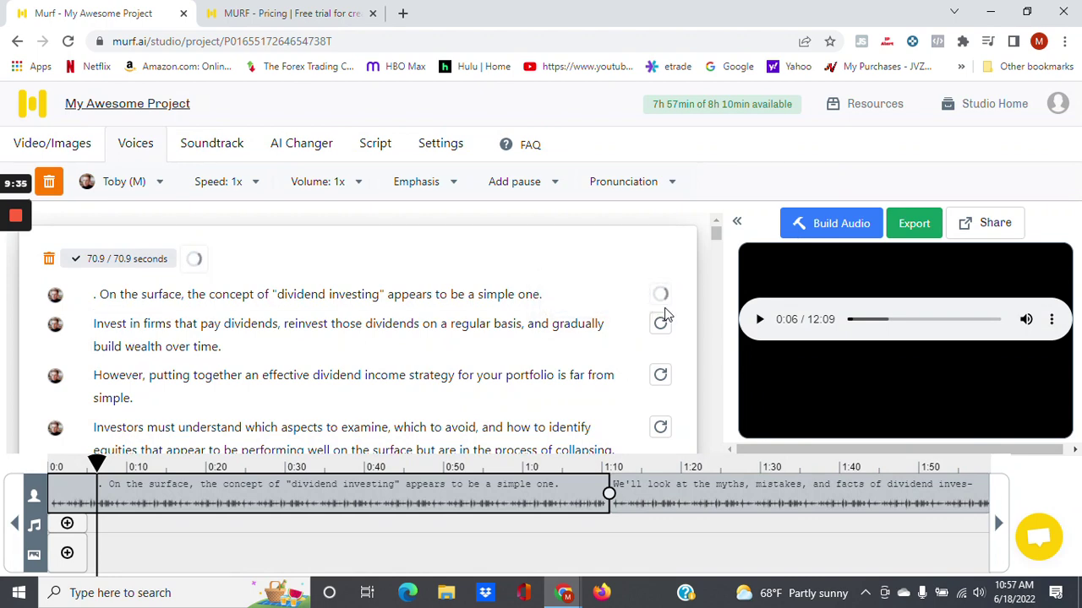
{"action": "left_click", "coordinate": [660, 294]}
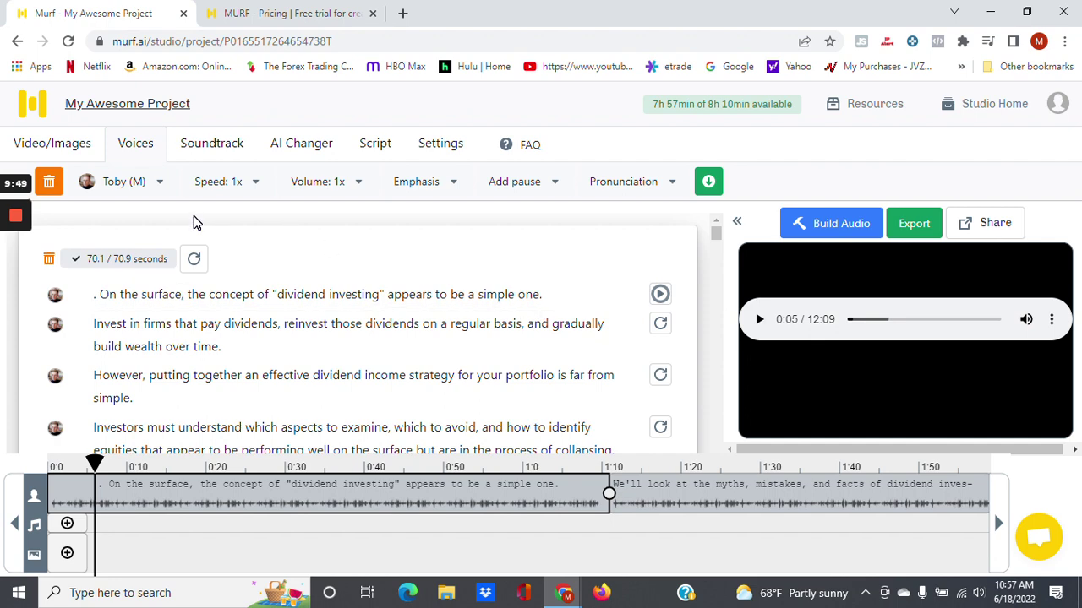
{"action": "scroll", "coordinate": [193, 221], "scroll_direction": "down", "scroll_amount": 1}
{"action": "scroll", "coordinate": [192, 222], "scroll_direction": "up", "scroll_amount": 1}
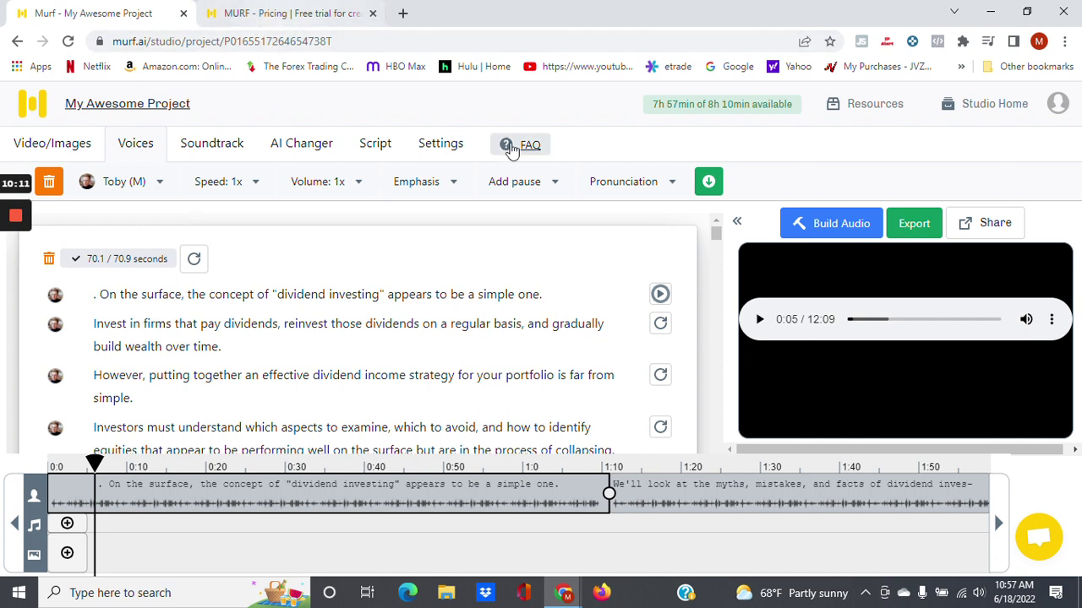
View the opening sentence's pronunciation word picker, close it unchanged, then edit the sentence's end.
{"action": "left_click", "coordinate": [620, 188]}
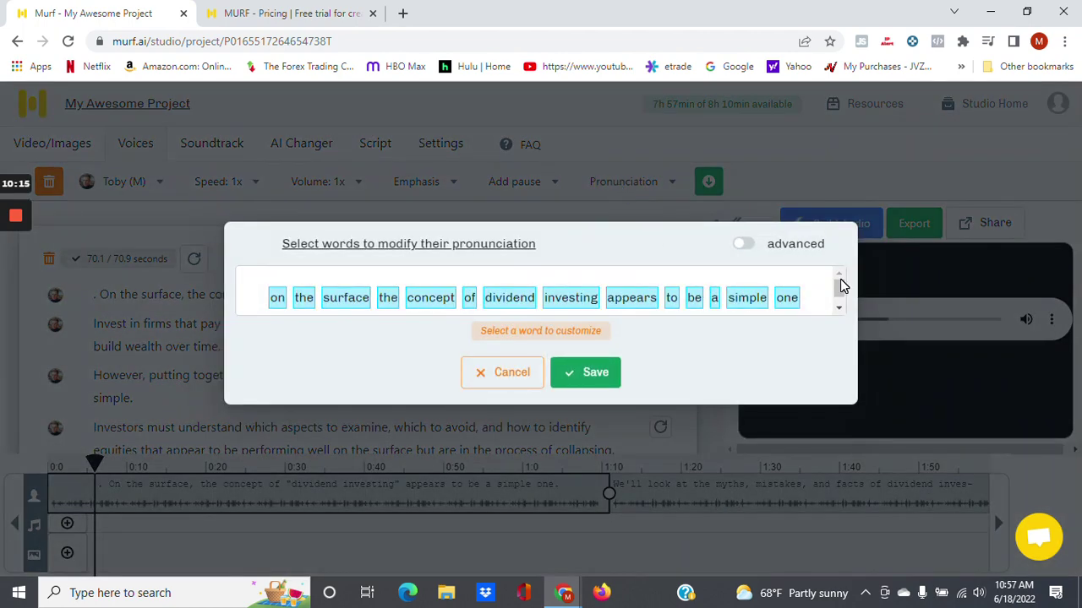
{"action": "mouse_move", "coordinate": [840, 285]}
{"action": "left_mouse_down"}
{"action": "mouse_move", "coordinate": [841, 305]}
{"action": "mouse_move", "coordinate": [841, 278]}
{"action": "left_mouse_up"}
{"action": "left_click", "coordinate": [495, 385]}
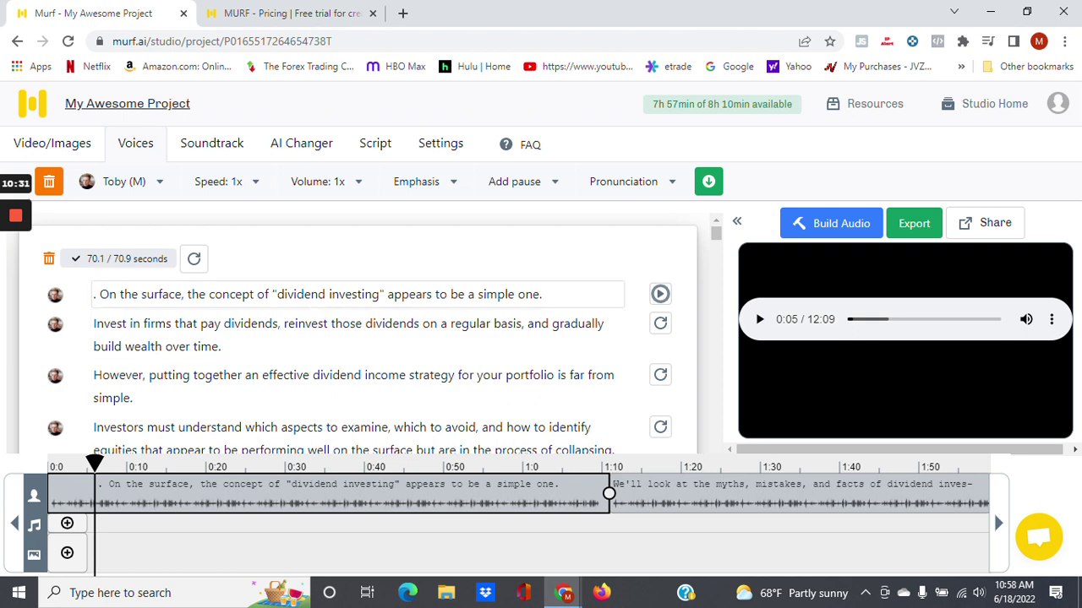
{"action": "left_click", "coordinate": [296, 292]}
{"action": "key", "text": "End"}
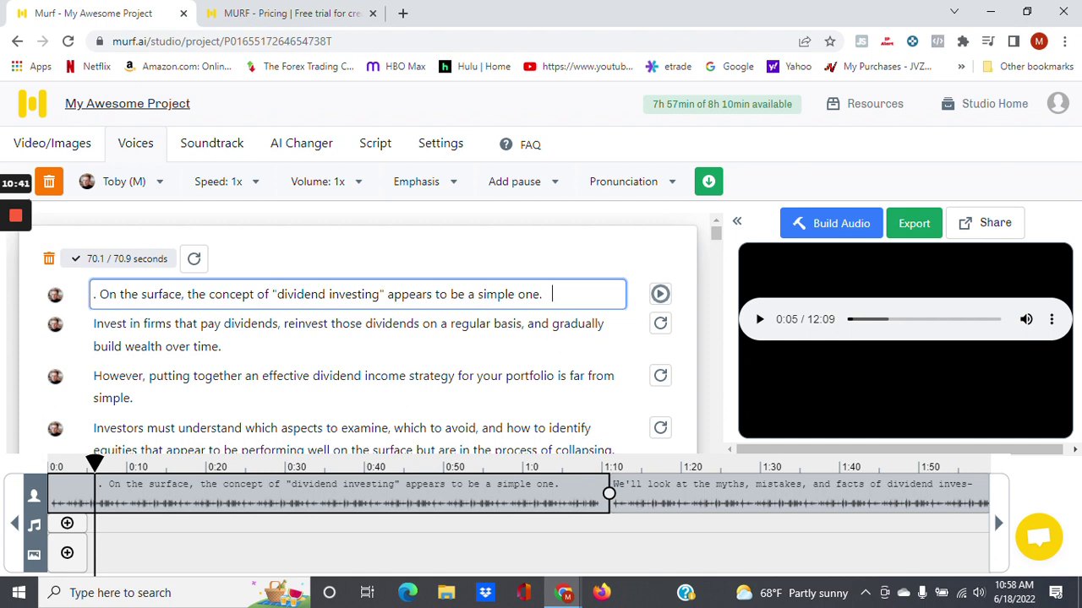
Begin an alternate pronunciation for 'dividend' in the opening sentence, then cancel without saving.
{"action": "left_click", "coordinate": [641, 186]}
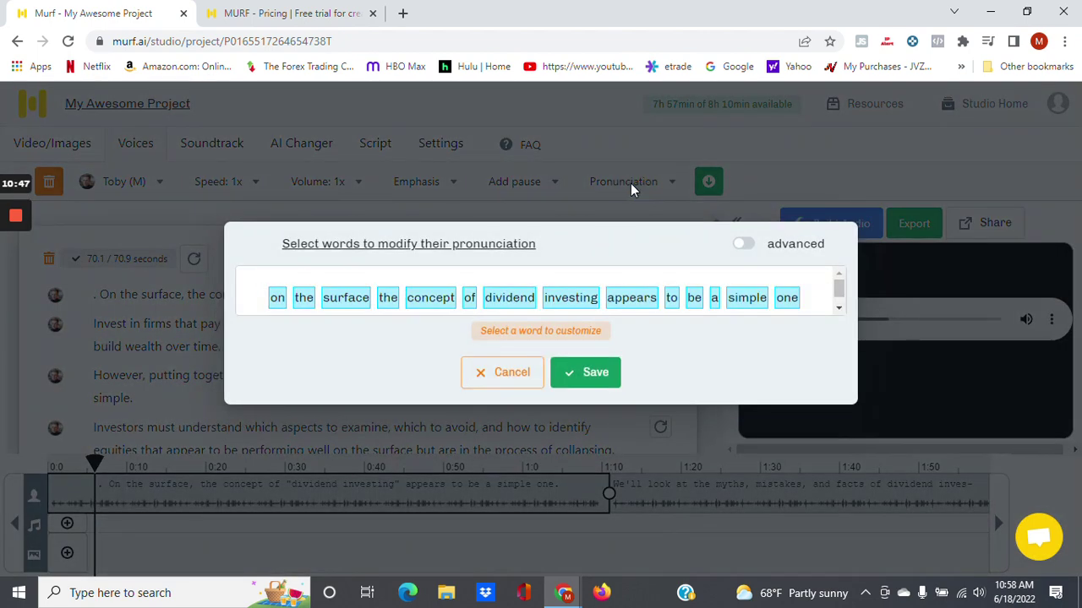
{"action": "left_click", "coordinate": [505, 300]}
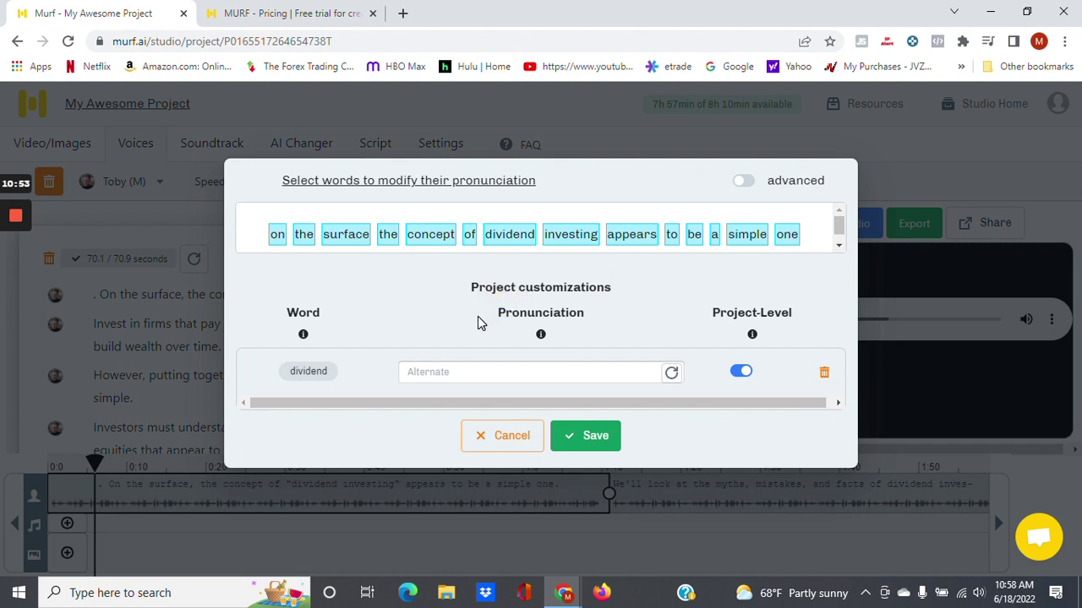
{"action": "left_click", "coordinate": [471, 372]}
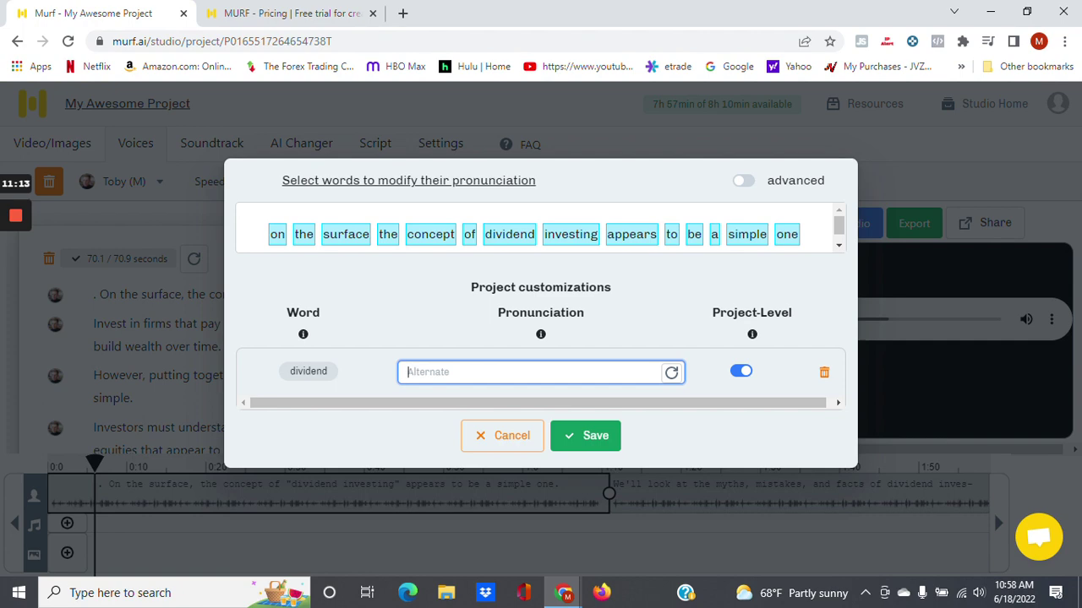
{"action": "left_click", "coordinate": [514, 446]}
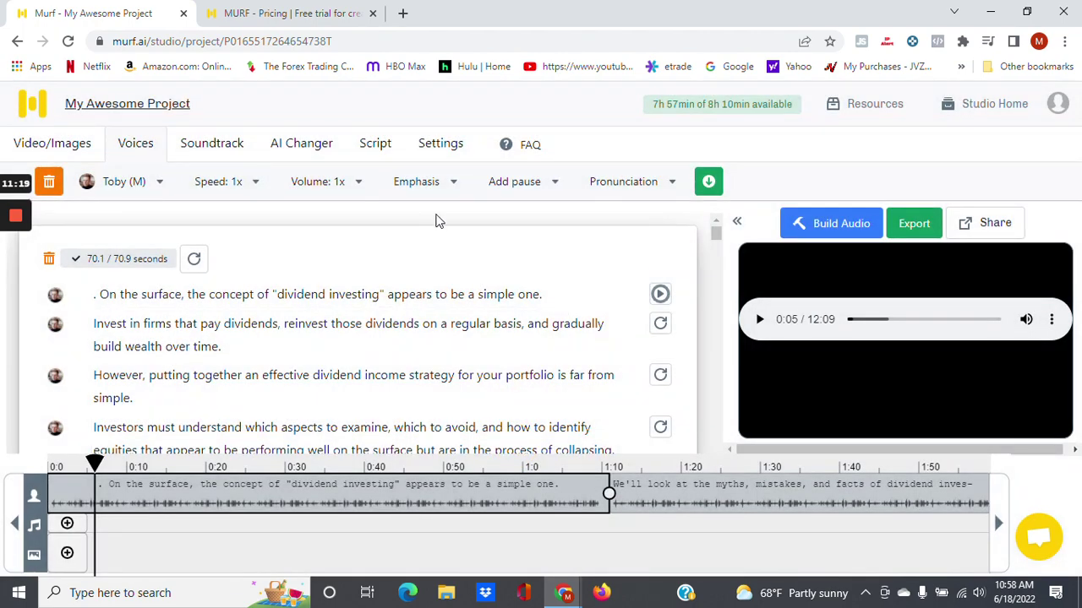
Raise the 1.1s emphasis point high, drop it below zero, return it to 0%, then cancel.
{"action": "left_click", "coordinate": [418, 182]}
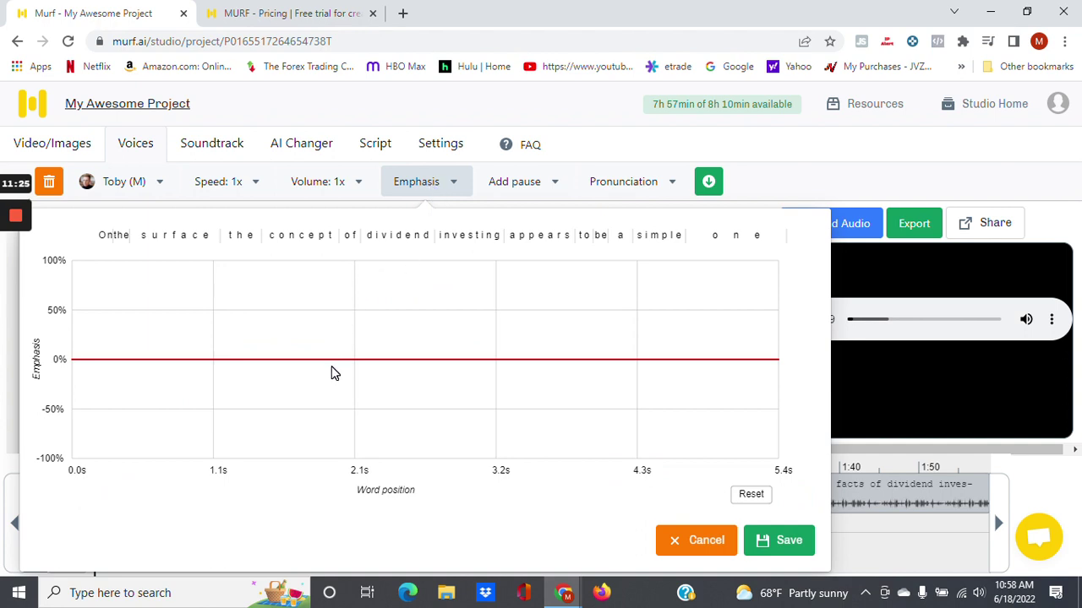
{"action": "left_click_drag", "start_coordinate": [353, 360], "coordinate": [450, 365]}
{"action": "left_click", "coordinate": [74, 314]}
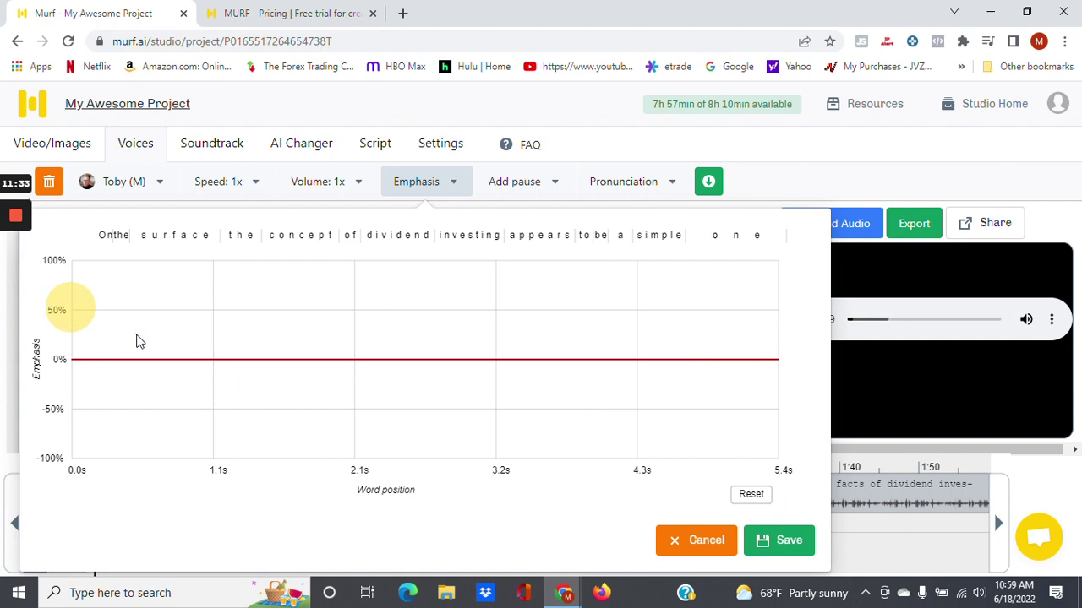
{"action": "left_click", "coordinate": [226, 359]}
{"action": "left_click_drag", "start_coordinate": [226, 359], "coordinate": [216, 298]}
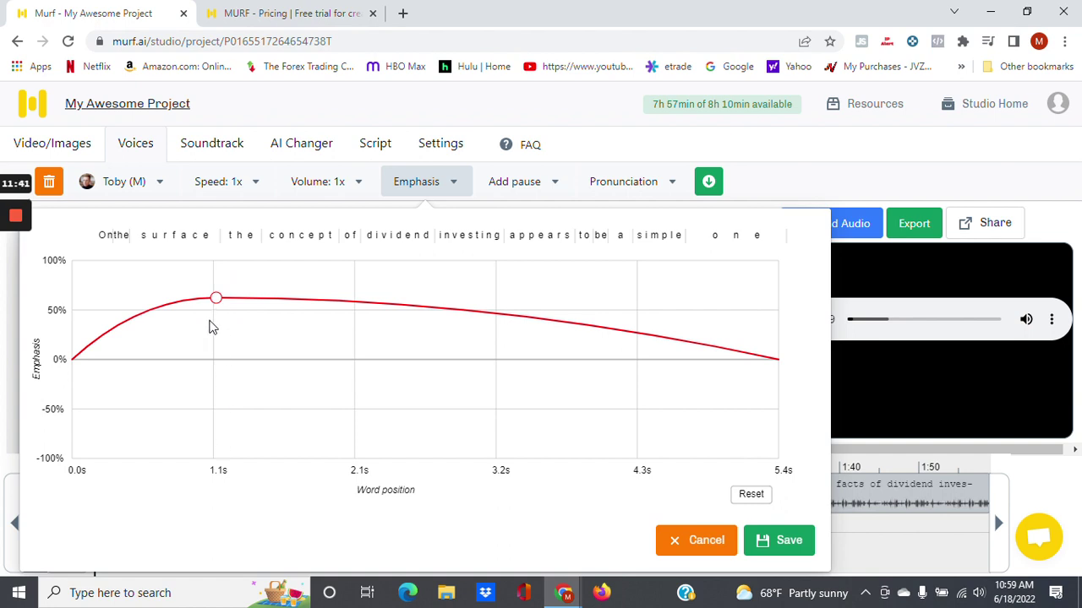
{"action": "left_click_drag", "start_coordinate": [216, 306], "coordinate": [219, 270]}
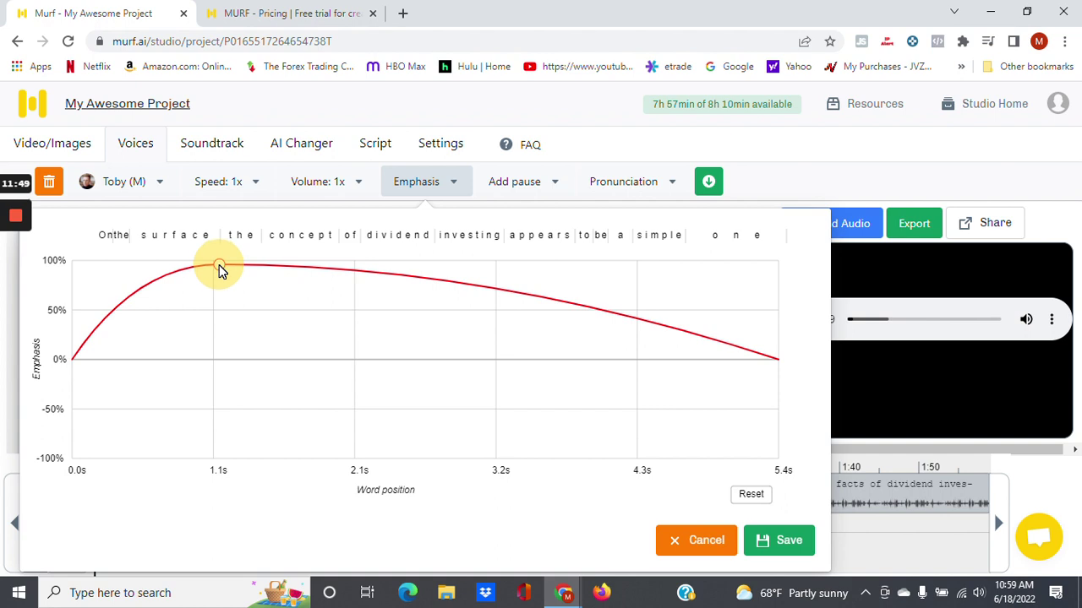
{"action": "left_click_drag", "start_coordinate": [219, 269], "coordinate": [217, 433]}
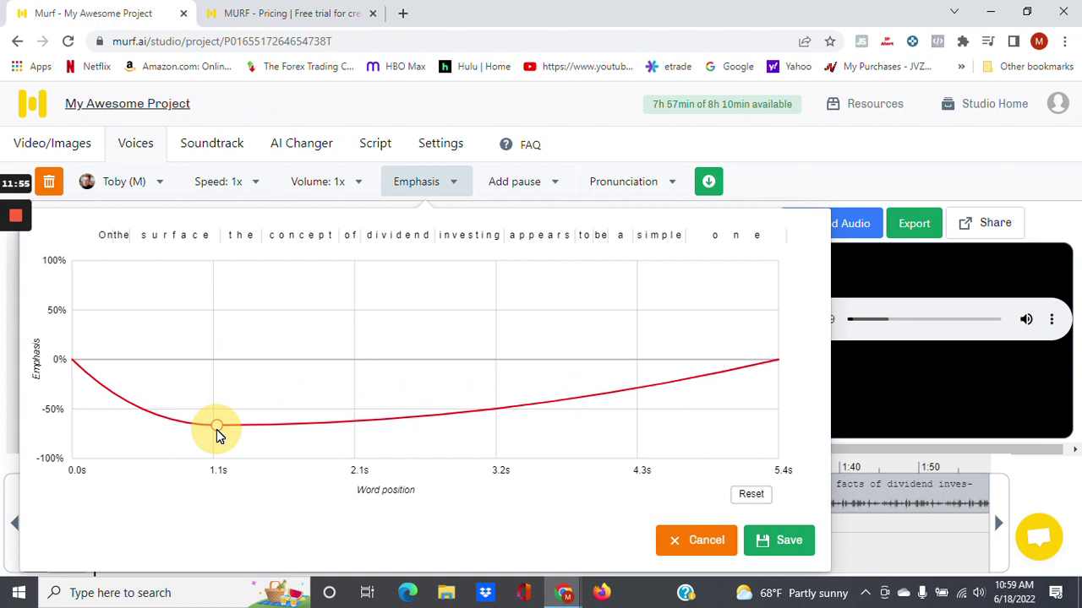
{"action": "left_click_drag", "start_coordinate": [218, 434], "coordinate": [217, 365]}
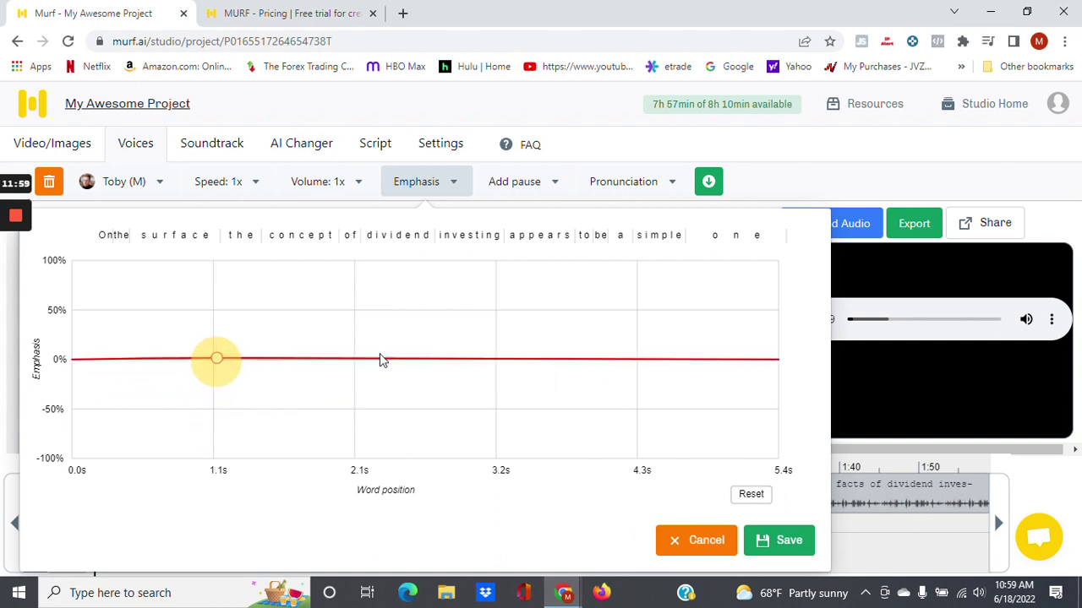
{"action": "left_click", "coordinate": [700, 541]}
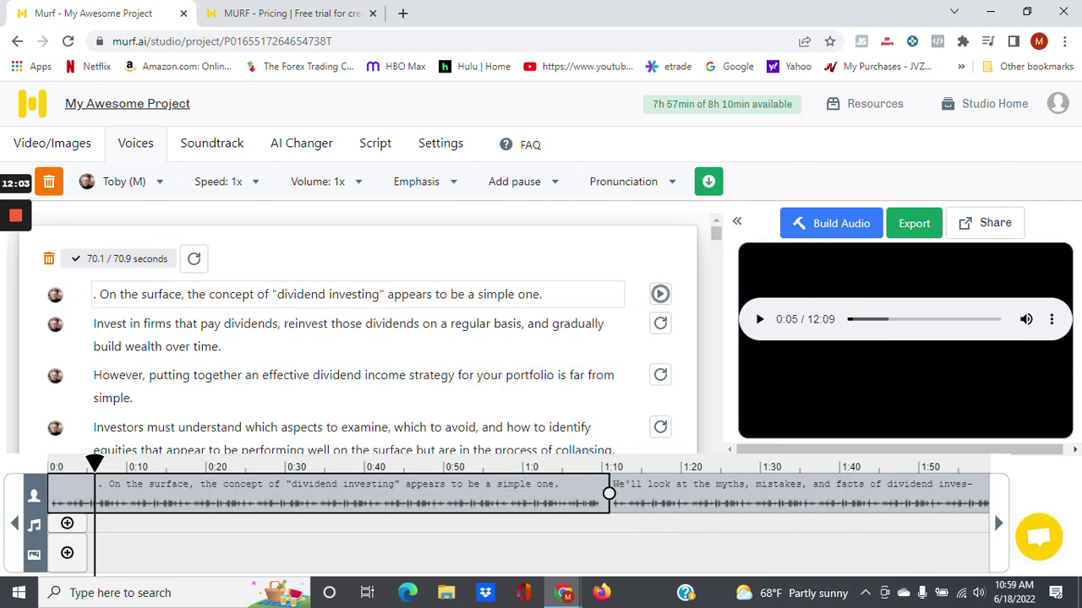
Check the available pause durations, then set the opening sentence's speed slider to 1.0x.
{"action": "left_click", "coordinate": [501, 181]}
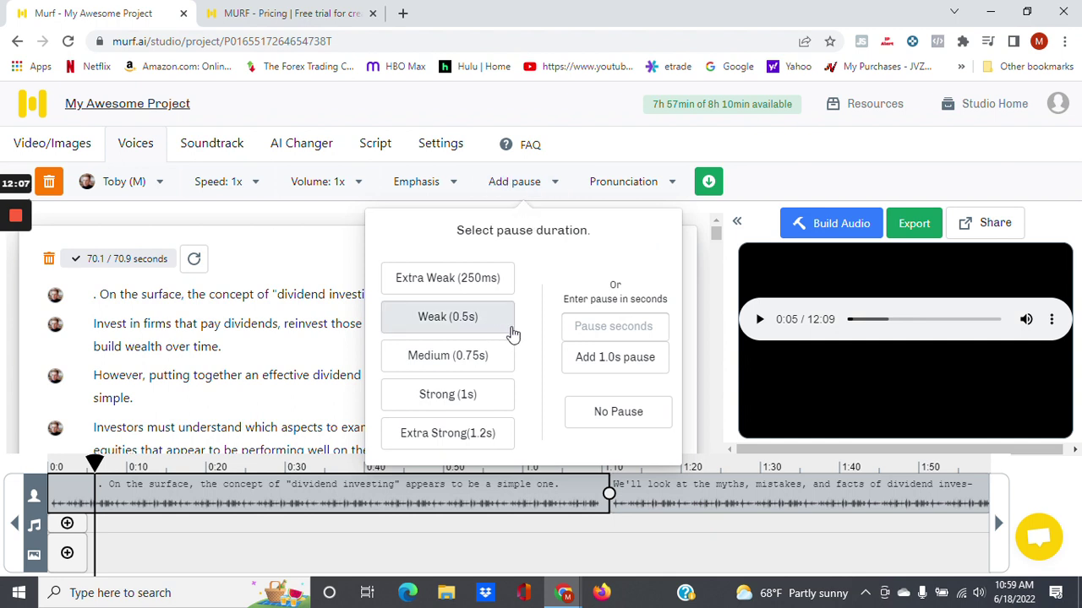
{"action": "left_click", "coordinate": [335, 230]}
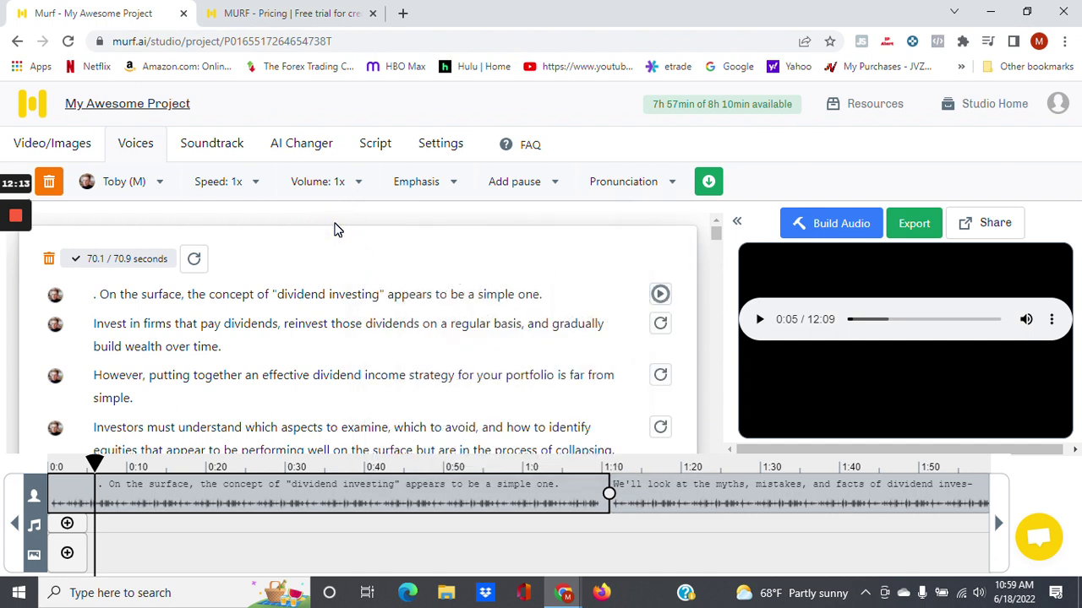
{"action": "left_click", "coordinate": [258, 182]}
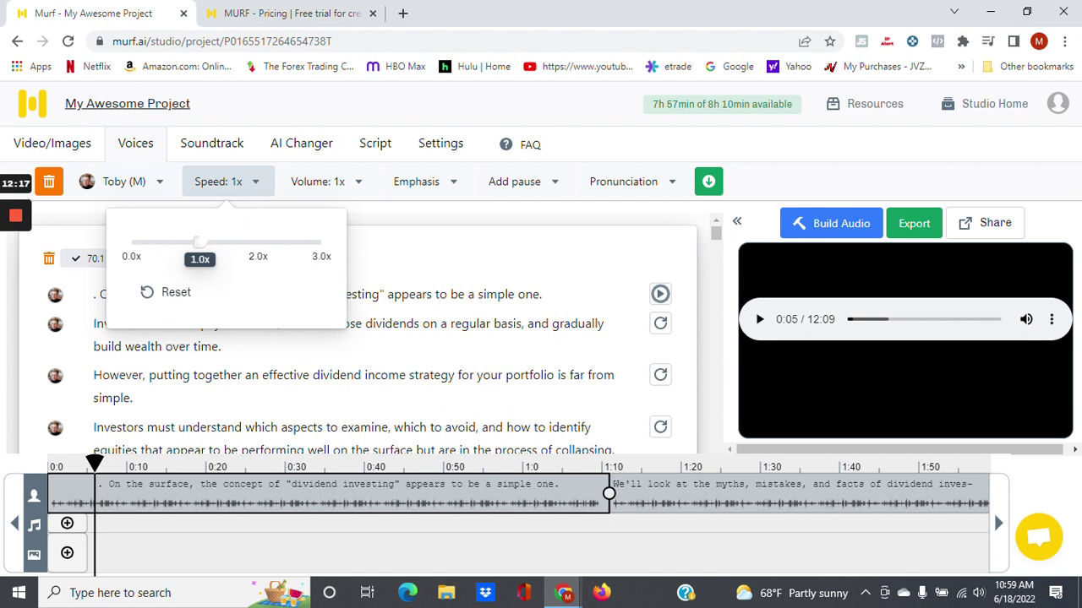
{"action": "mouse_move", "coordinate": [199, 242]}
{"action": "left_mouse_down"}
{"action": "mouse_move", "coordinate": [354, 243]}
{"action": "mouse_move", "coordinate": [192, 242]}
{"action": "left_mouse_up"}
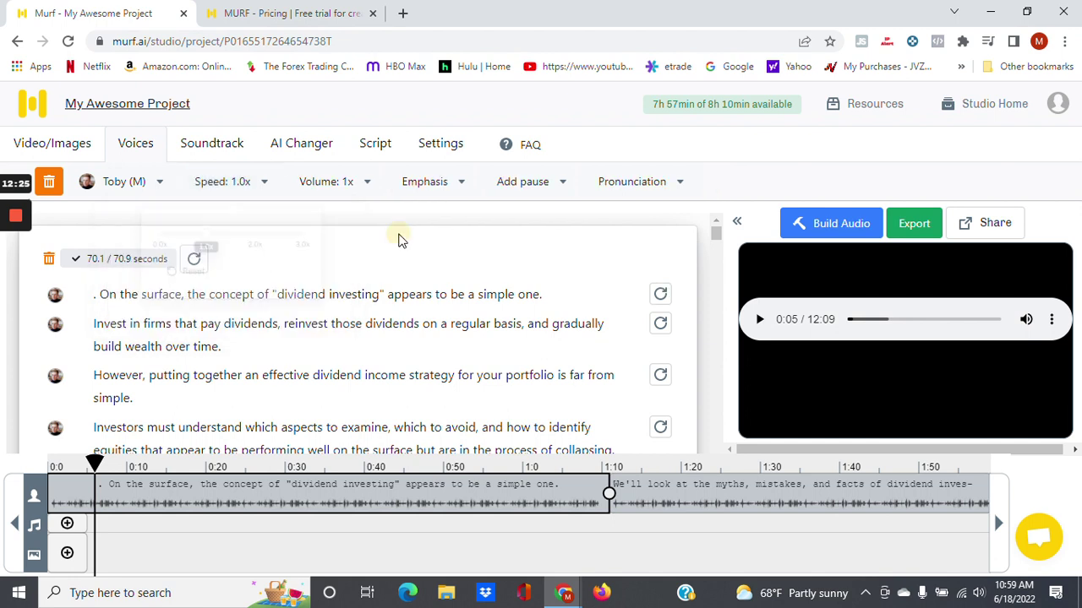
{"action": "left_click", "coordinate": [400, 241]}
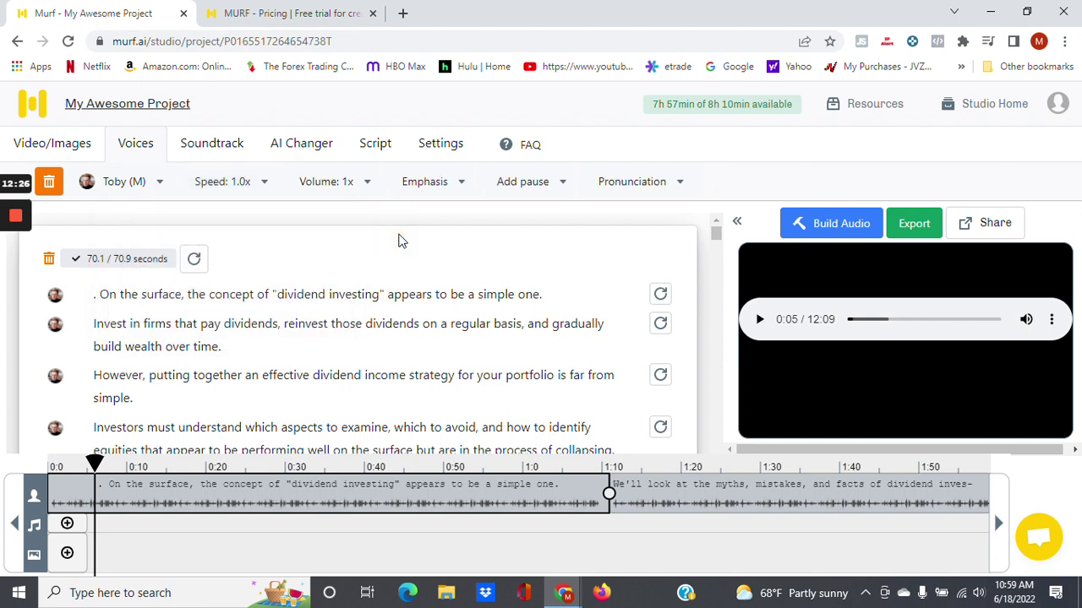
{"action": "left_click", "coordinate": [369, 193]}
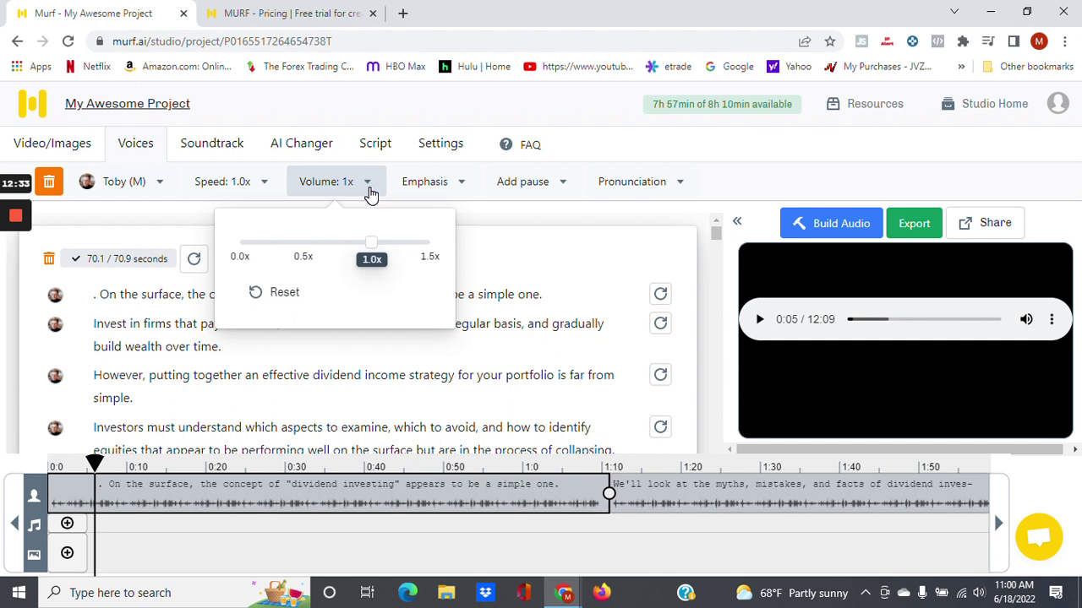
{"action": "left_click", "coordinate": [369, 192]}
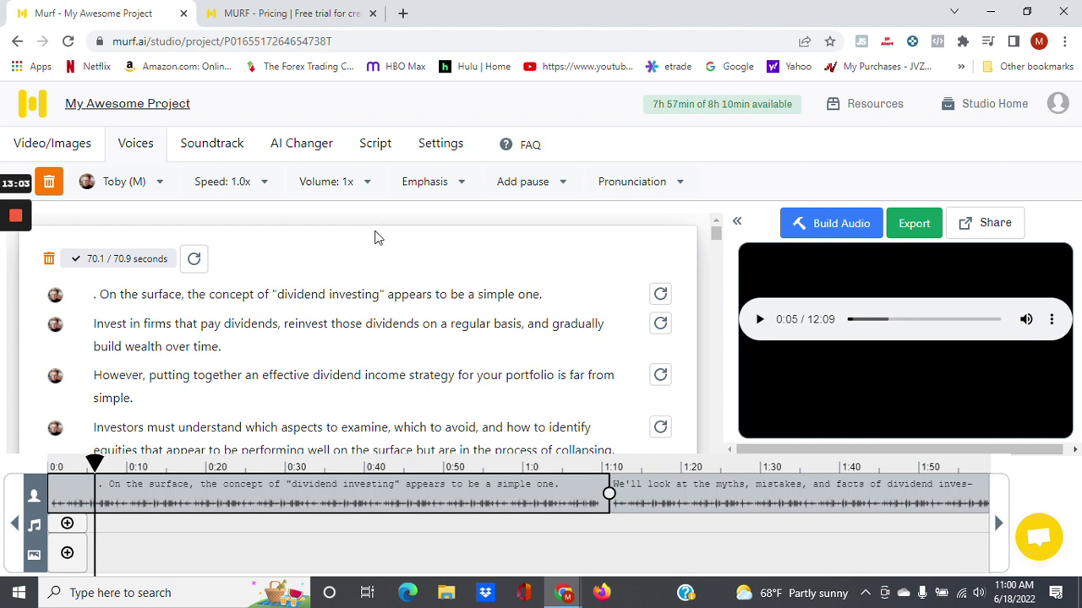
Show the Video/Images options: Upload images, Upload videos and Import videos.
{"action": "left_click", "coordinate": [34, 148]}
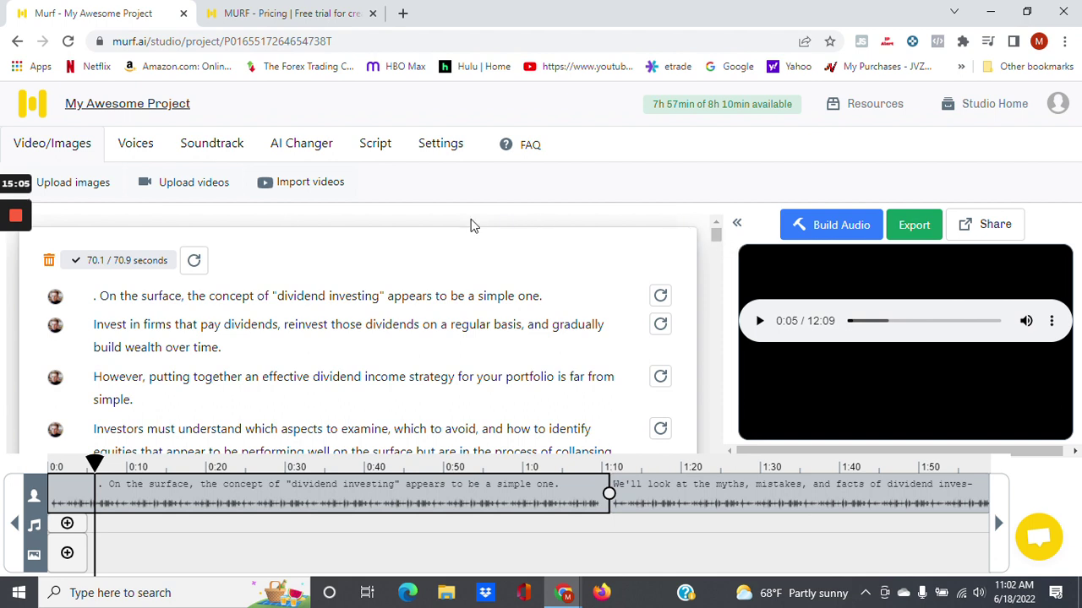
{"action": "mouse_move", "coordinate": [13, 227]}
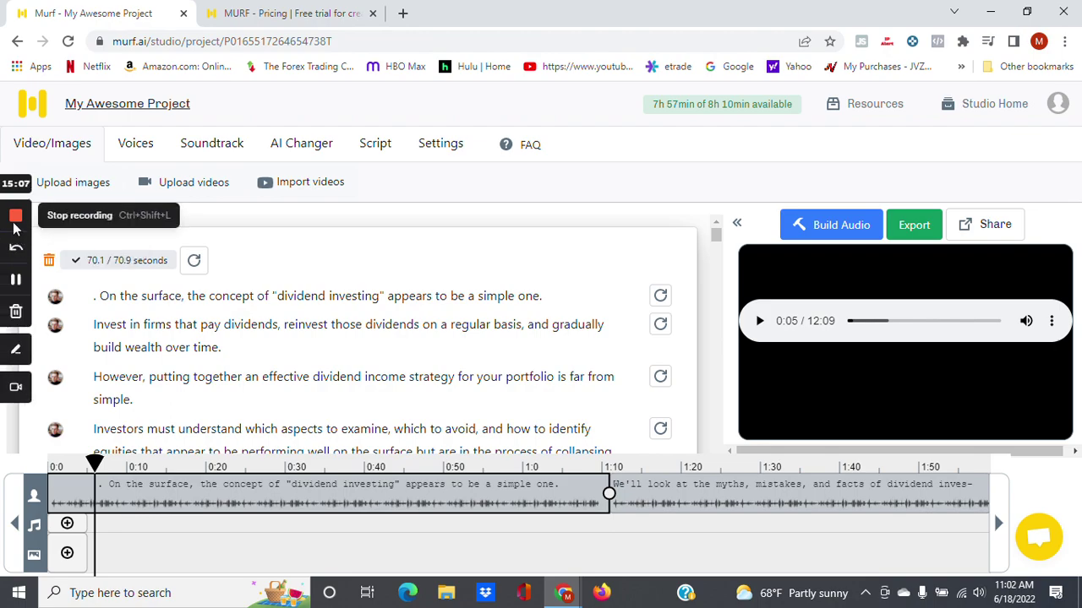